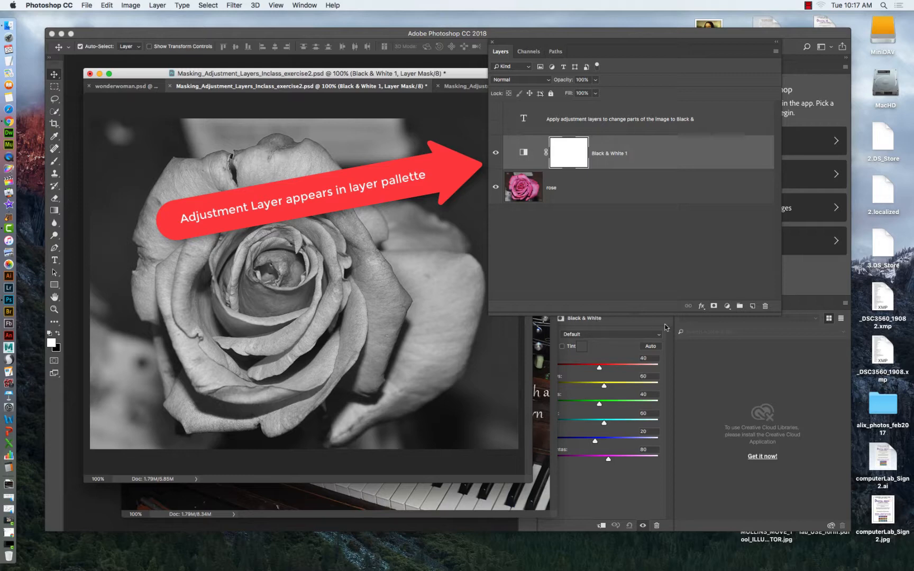
# Float the Properties panel and set the Black & White adjustment to Reds -19, Yellows -9, Greens -38, Cyans -9 and Blues 84
pyautogui.moveTo(604, 36); pyautogui.dragTo(671, 87)
pyautogui.moveTo(618, 353); pyautogui.dragTo(529, 220)
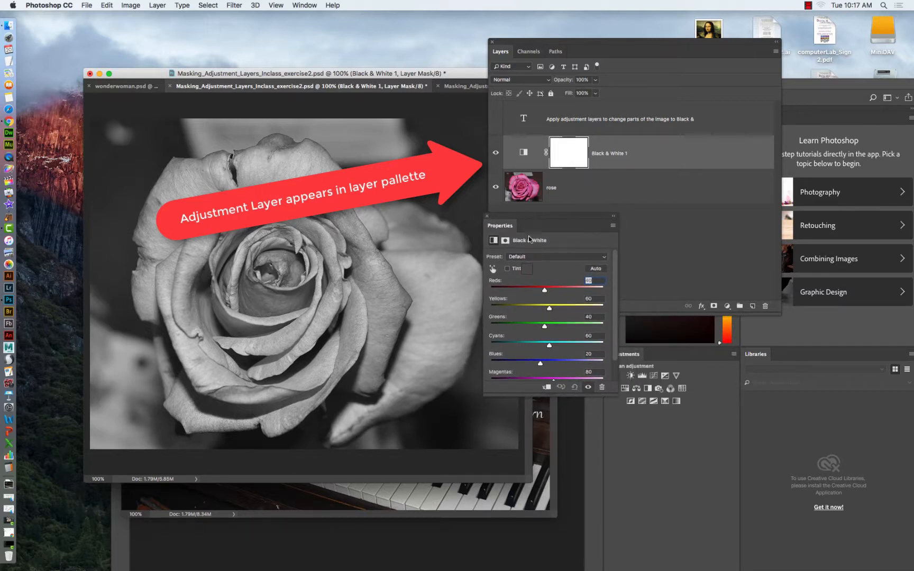
pyautogui.moveTo(548, 288); pyautogui.dragTo(532, 290)
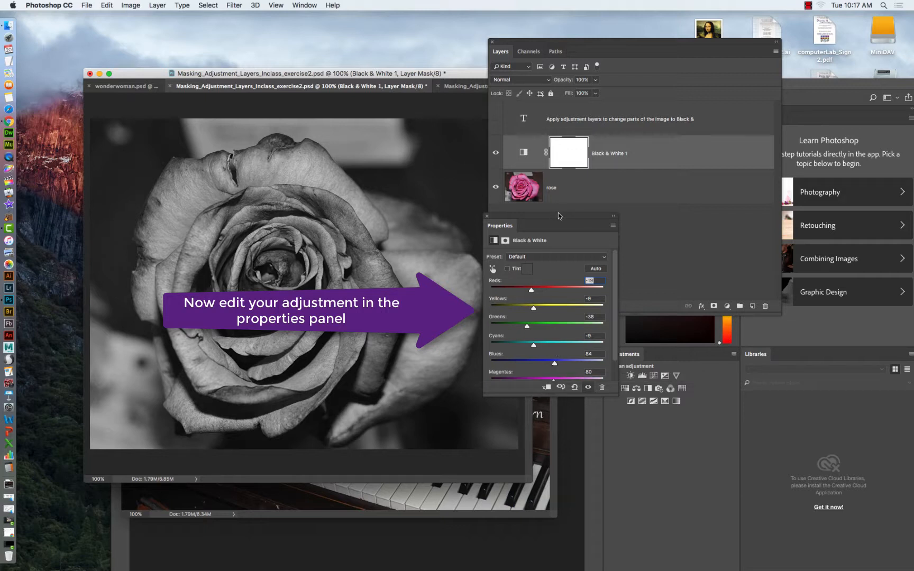
# Reposition the Properties and Layers panels, and move and enlarge the rose document window
pyautogui.moveTo(552, 215); pyautogui.dragTo(475, 231)
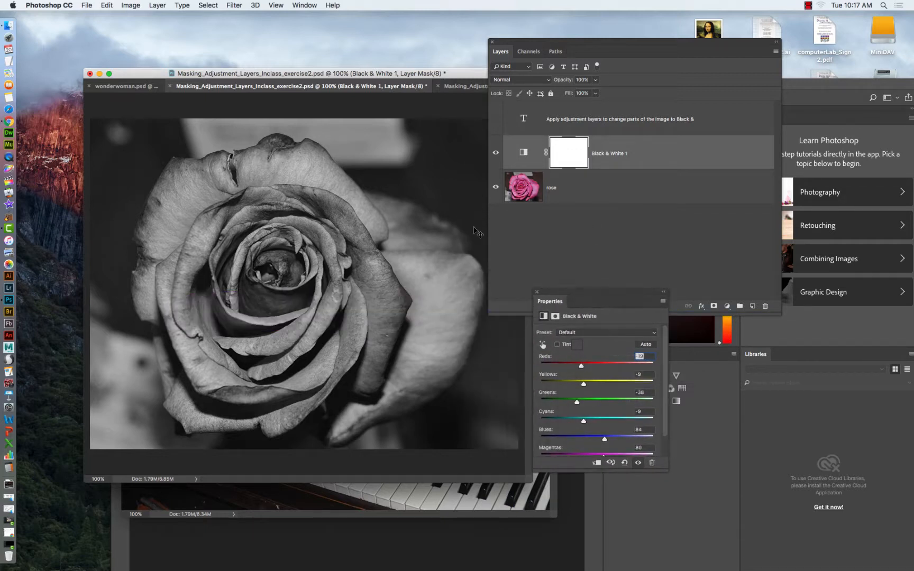
pyautogui.moveTo(188, 75); pyautogui.dragTo(128, 32)
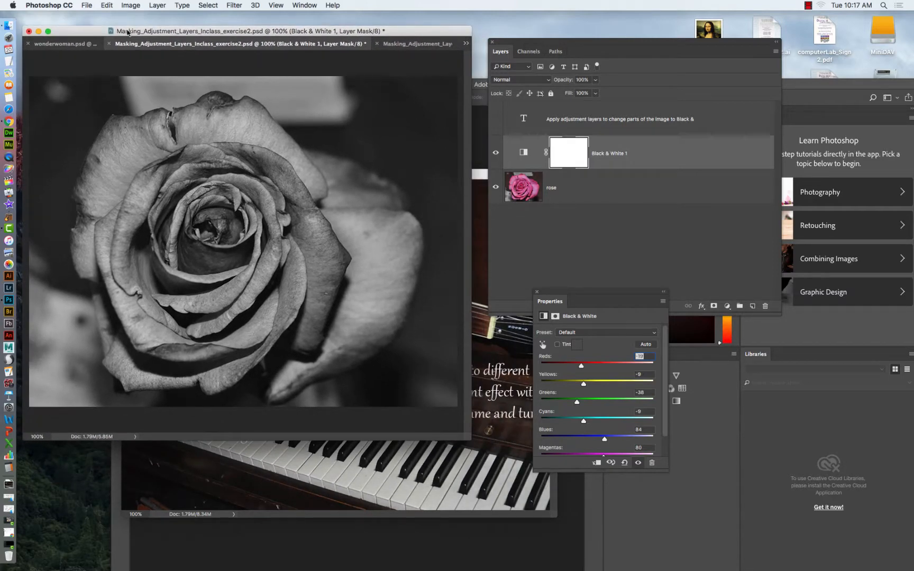
pyautogui.moveTo(470, 438); pyautogui.dragTo(690, 540)
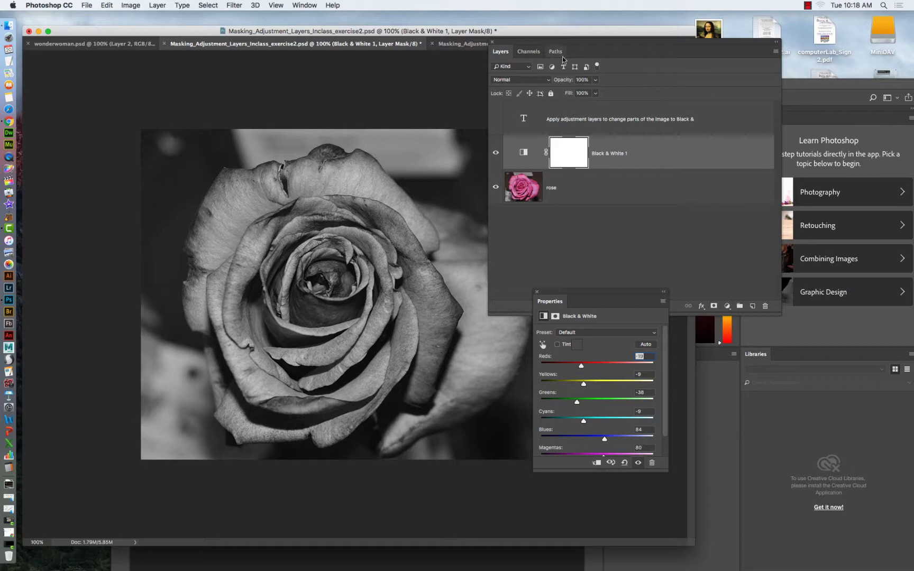
pyautogui.moveTo(552, 39); pyautogui.dragTo(587, 65)
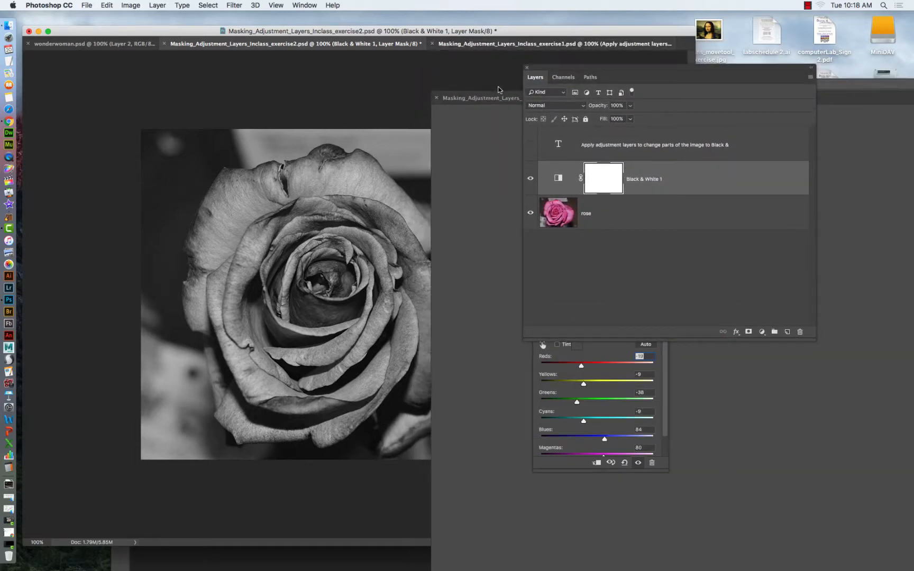
# Bring up Masking_Adjustment_Layers_Inclass_exercise1.psd, and switch to the Photography workspace and reset it
pyautogui.click(489, 45)
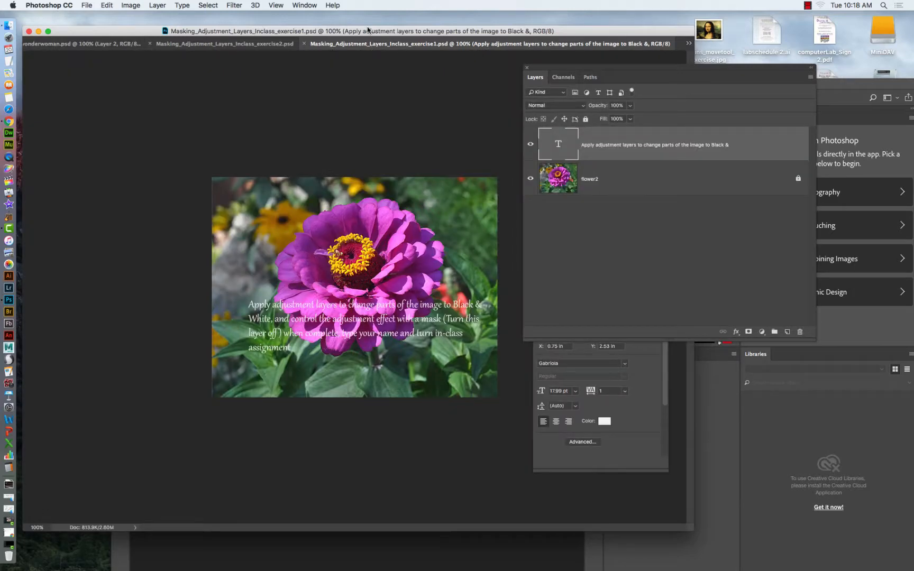
pyautogui.press('Tab')
pyautogui.press('Tab')
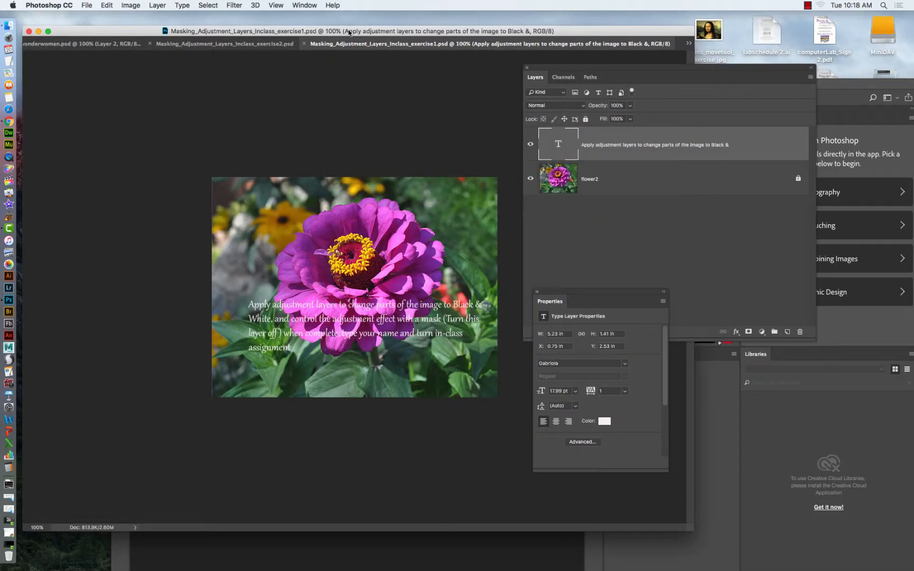
pyautogui.click(304, 5)
pyautogui.moveTo(351, 26)
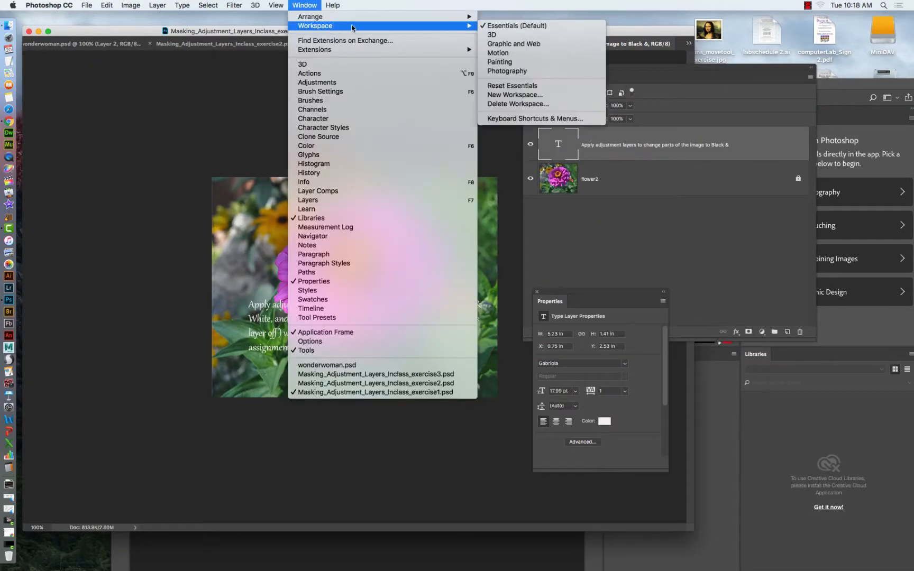
pyautogui.click(509, 73)
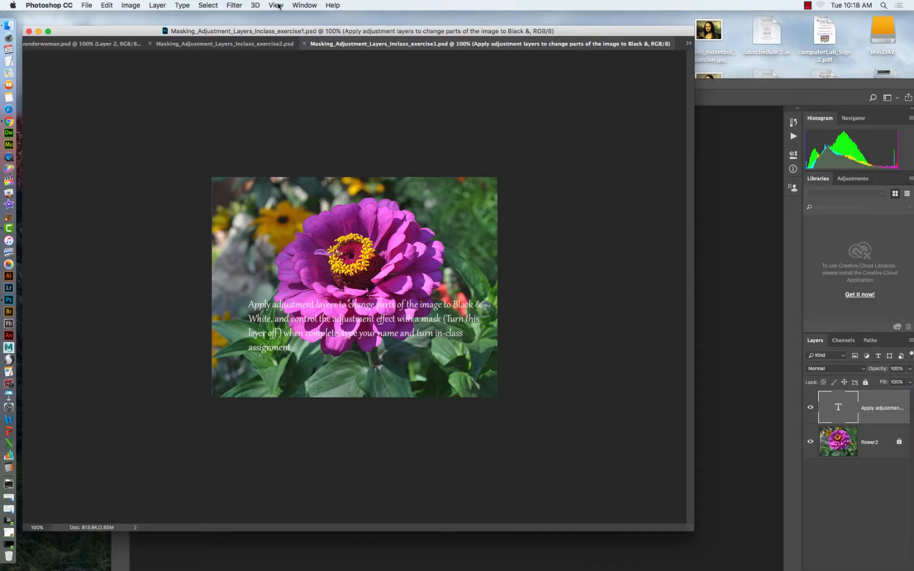
pyautogui.click(302, 7)
pyautogui.moveTo(351, 27)
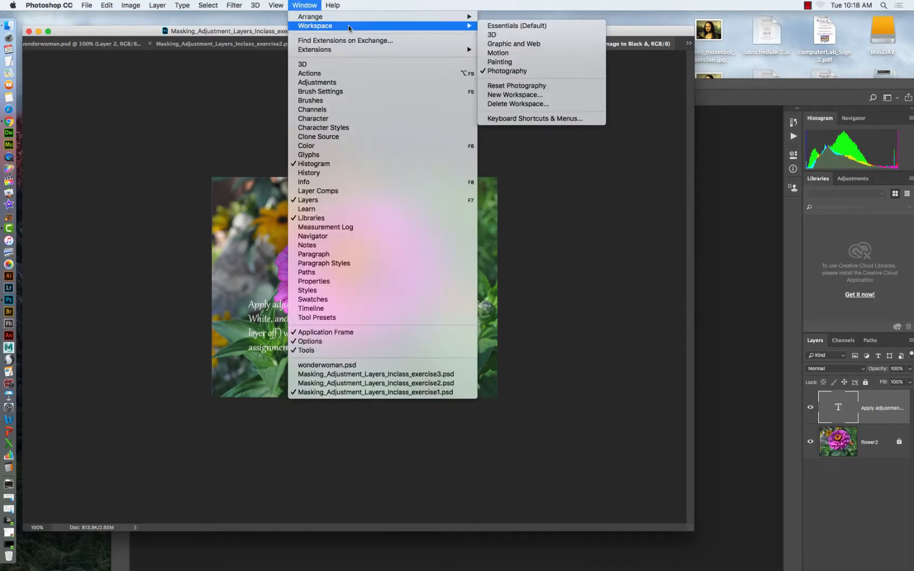
pyautogui.click(507, 85)
# Arrange the application frame and the floating document window so the image sits between the tools and the docked panels
pyautogui.moveTo(489, 34); pyautogui.dragTo(609, 127)
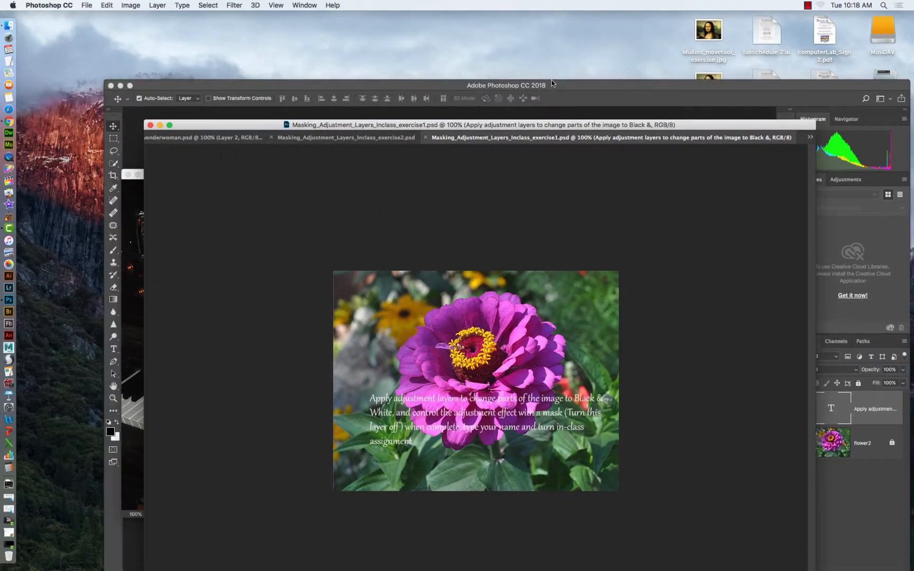
pyautogui.moveTo(551, 81); pyautogui.dragTo(478, 26)
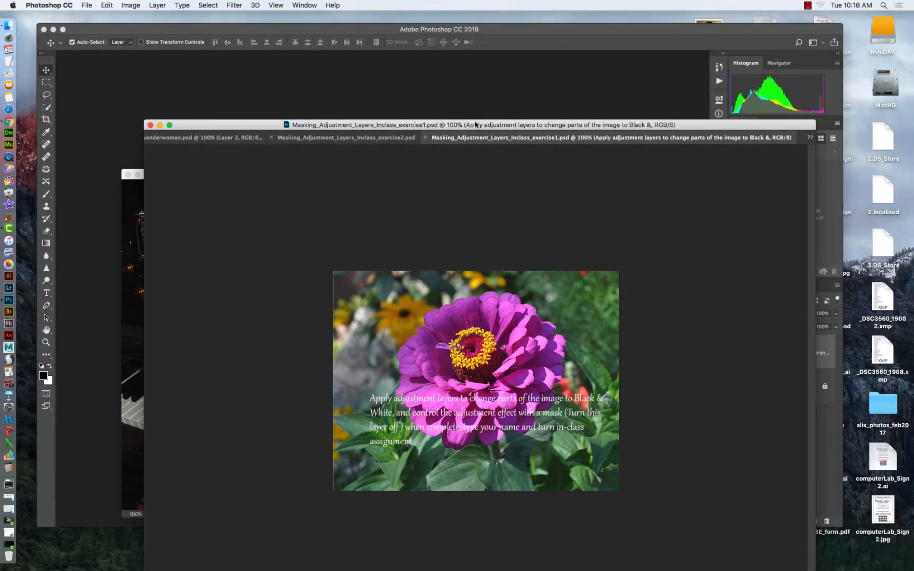
pyautogui.moveTo(476, 125); pyautogui.dragTo(389, 67)
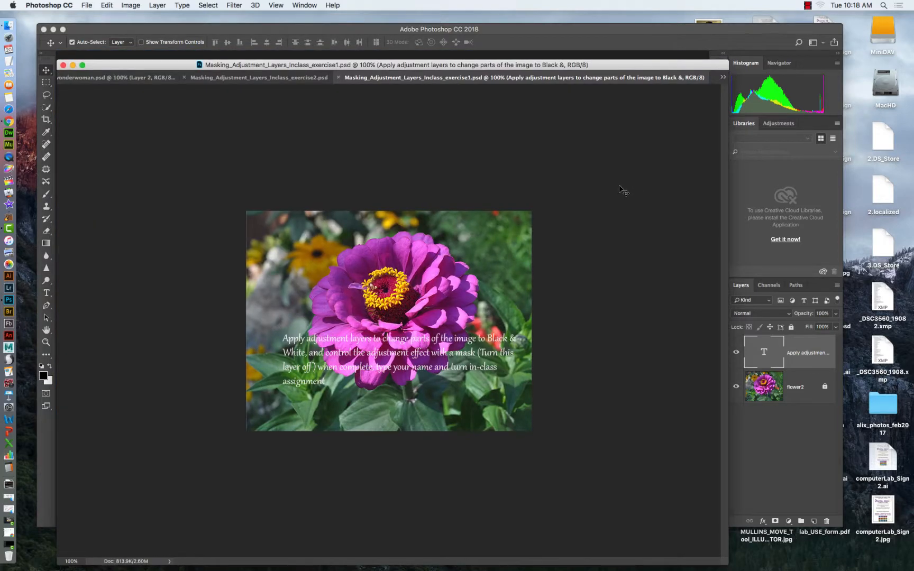
# Float and lengthen the Layers panel beside the flower image, and show the Properties panel floating beneath it
pyautogui.moveTo(744, 289); pyautogui.dragTo(585, 133)
pyautogui.moveTo(684, 239); pyautogui.dragTo(703, 413)
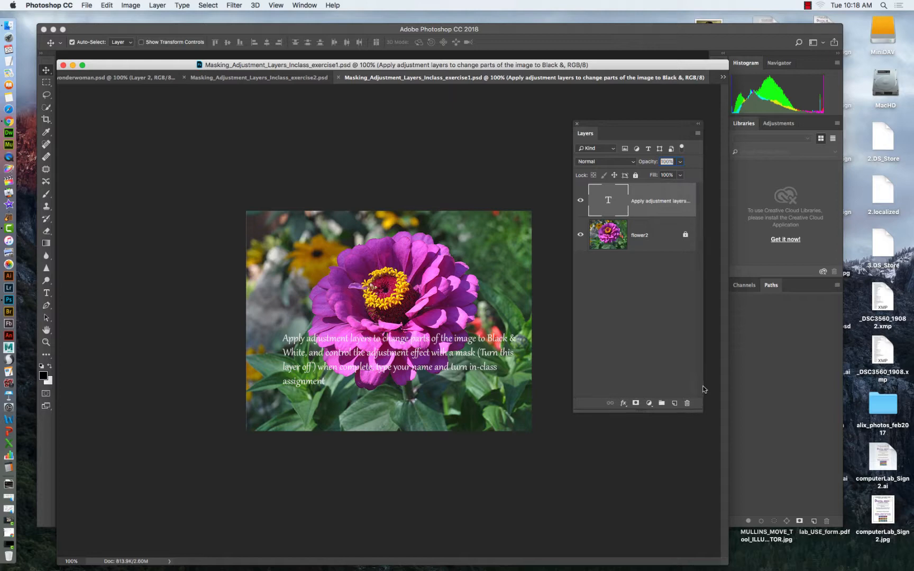
pyautogui.click(305, 5)
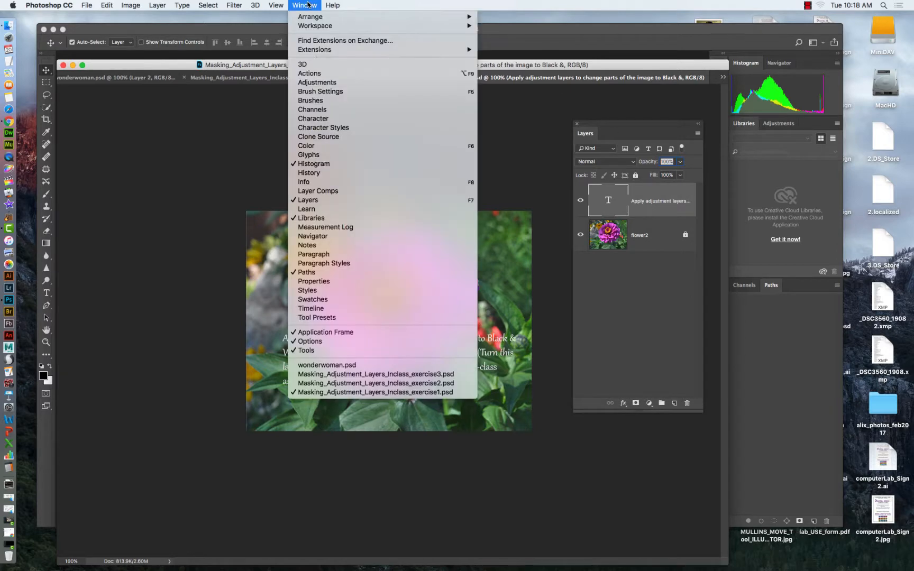
pyautogui.click(314, 282)
pyautogui.moveTo(622, 97); pyautogui.dragTo(605, 351)
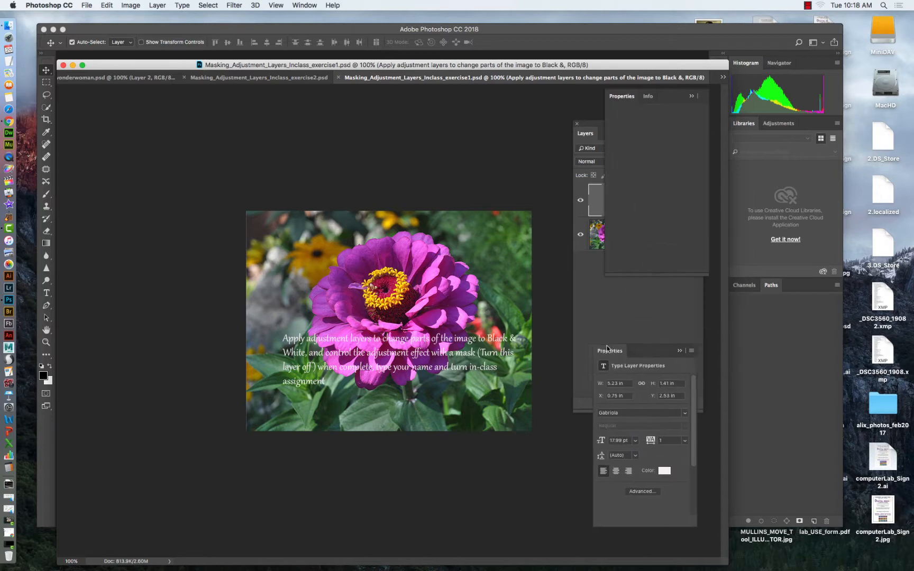
pyautogui.moveTo(591, 126); pyautogui.dragTo(569, 102)
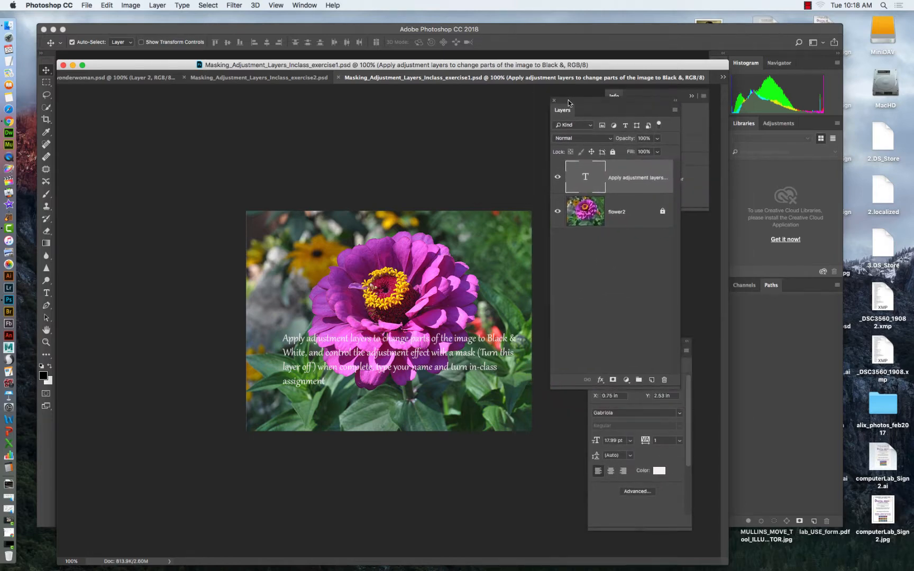
# Select the flower2 layer, return to Masking_Adjustment_Layers_Inclass_exercise2.psd and move the Layers panel away from the rose
pyautogui.click(624, 204)
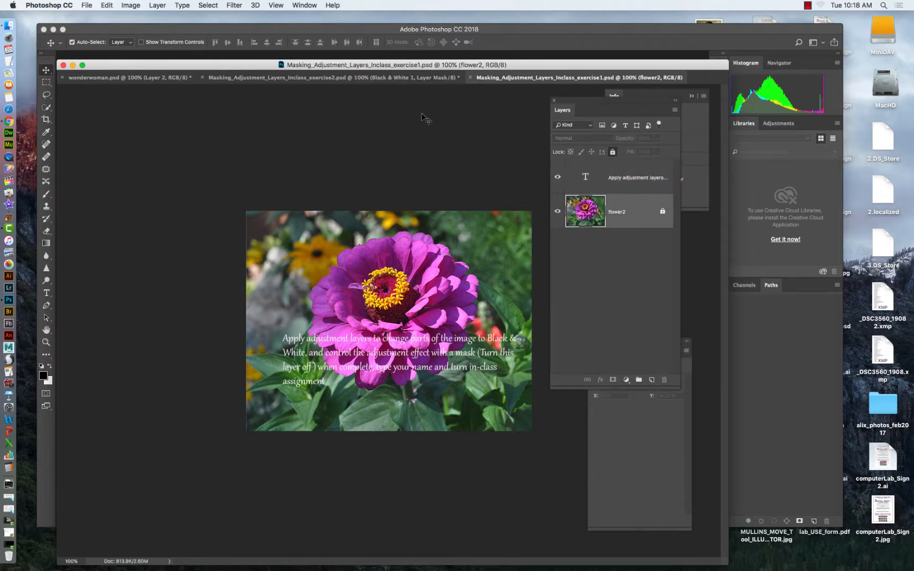
pyautogui.click(372, 75)
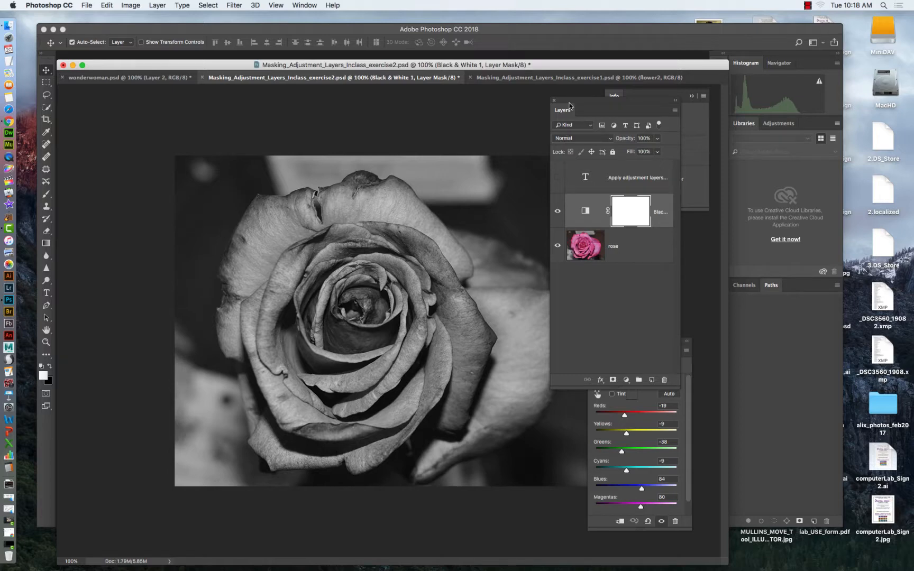
pyautogui.moveTo(570, 104); pyautogui.dragTo(608, 120)
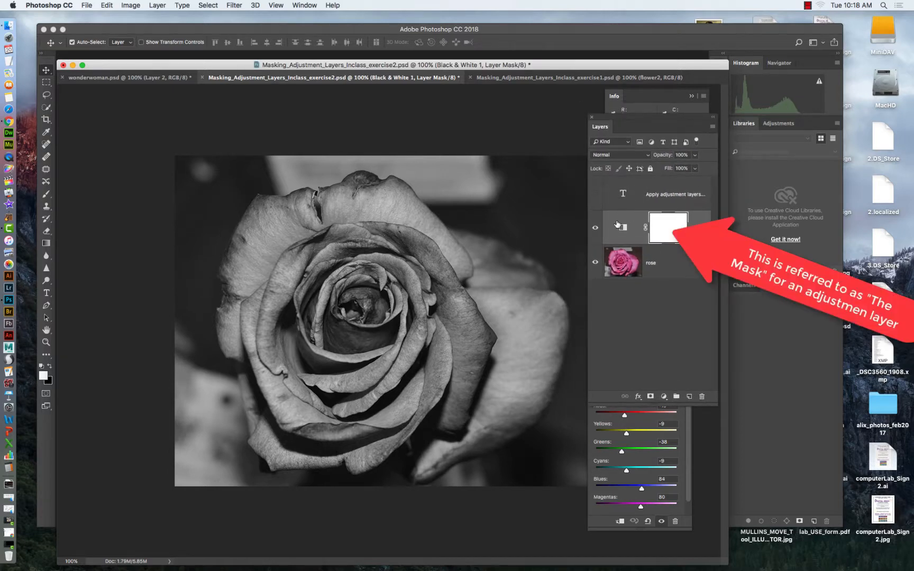
# Toggle the Black & White 1 layer's visibility off and on twice to compare the rose with and without the adjustment
pyautogui.click(594, 230)
pyautogui.click(595, 230)
pyautogui.click(595, 229)
pyautogui.click(595, 230)
# Choose the Brush tool with black as the foreground colour and set the brush size to 162 px
pyautogui.click(47, 197)
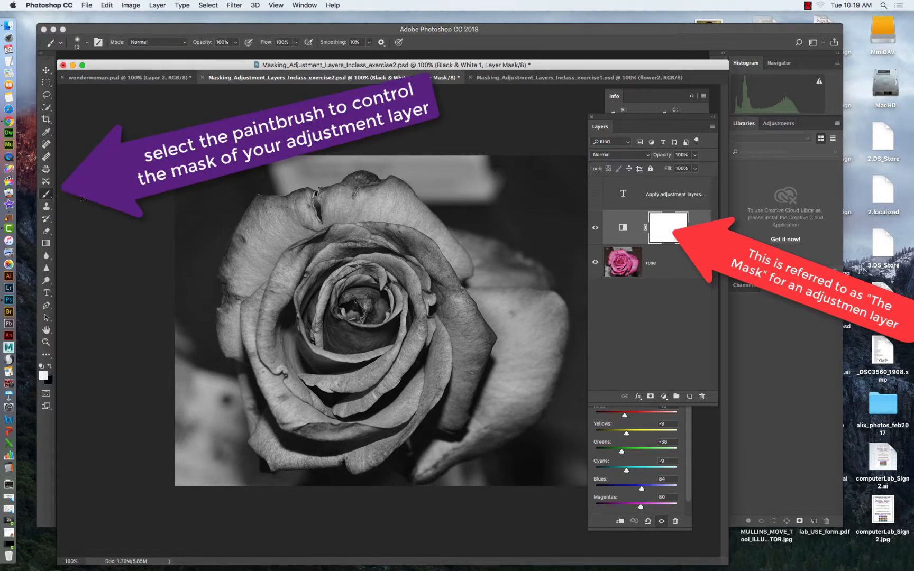
pyautogui.click(49, 366)
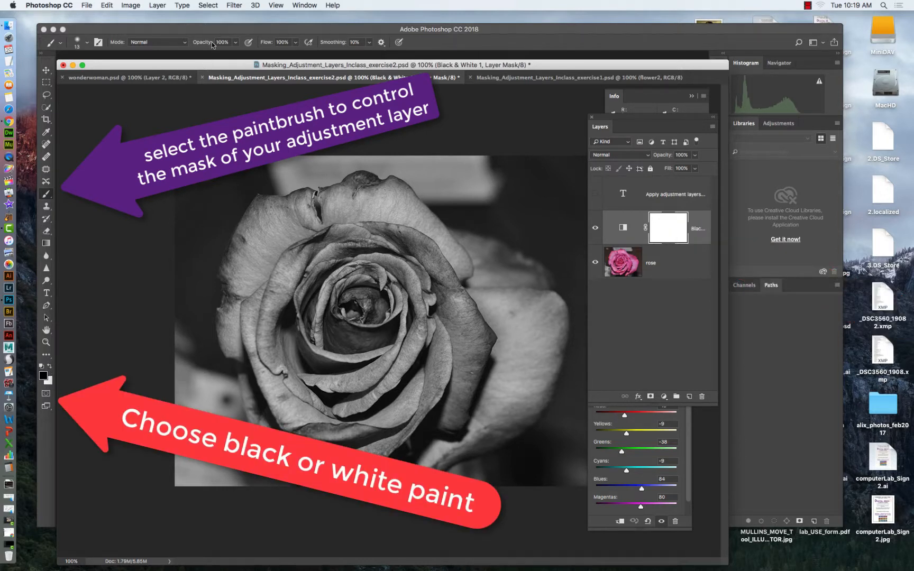
pyautogui.click(88, 43)
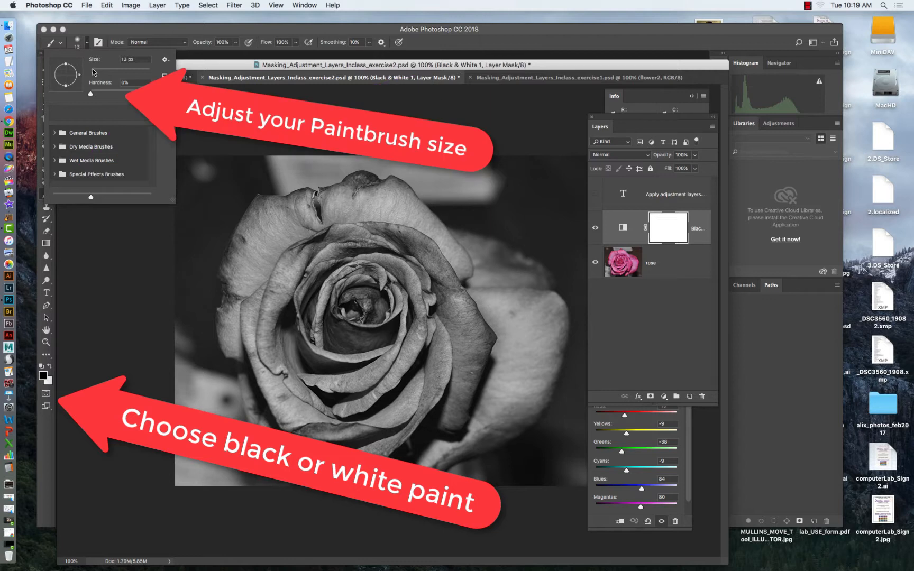
pyautogui.moveTo(94, 71); pyautogui.dragTo(130, 72)
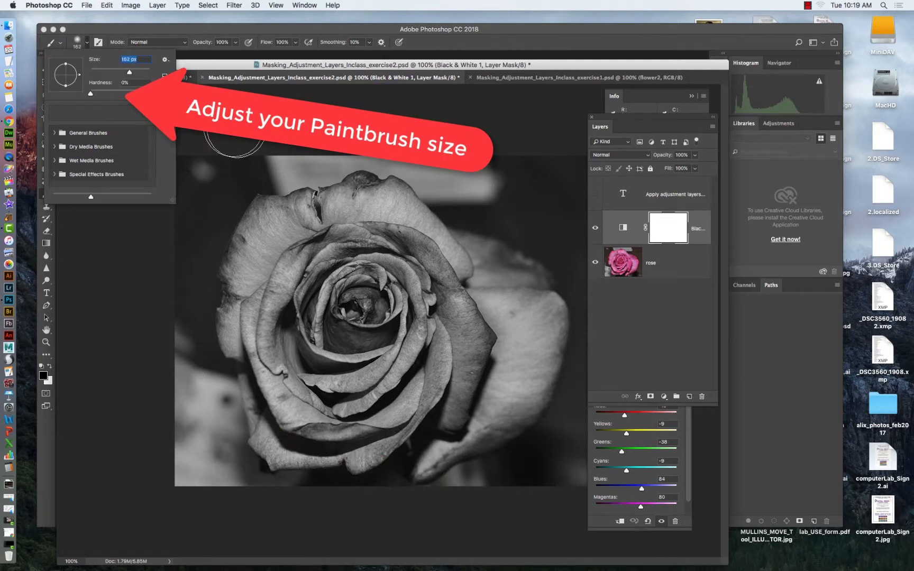
pyautogui.click(197, 114)
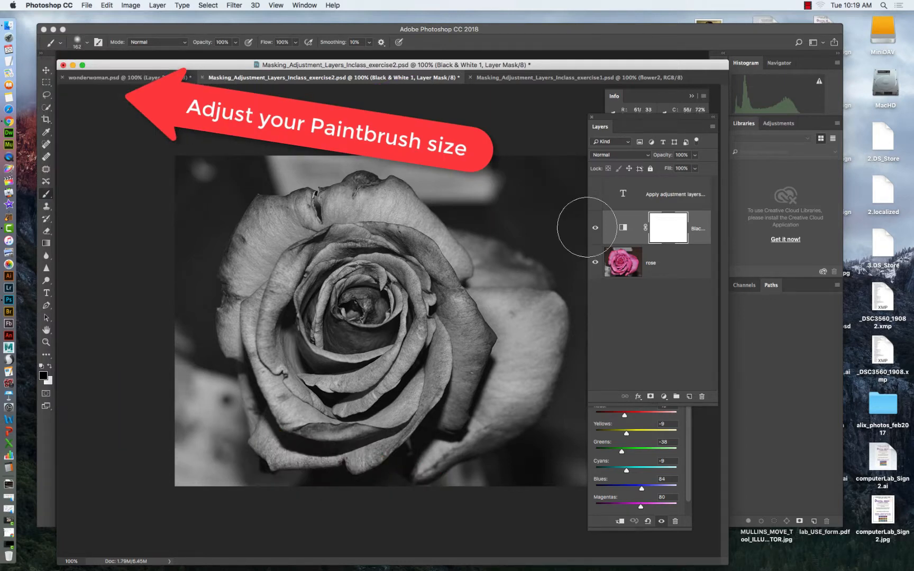
# Paint black on the Black & White 1 layer mask over the rose and its left background to restore their colour
pyautogui.click(676, 231)
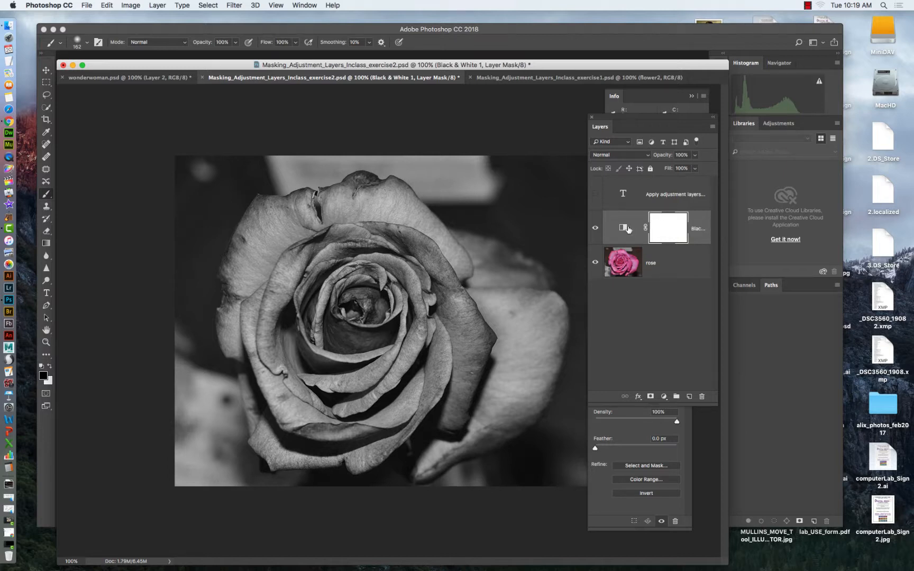
pyautogui.moveTo(215, 173)
pyautogui.mouseDown()
pyautogui.moveTo(178, 239)
pyautogui.moveTo(284, 154)
pyautogui.moveTo(334, 156)
pyautogui.moveTo(199, 208)
pyautogui.moveTo(173, 255)
pyautogui.moveTo(194, 280)
pyautogui.moveTo(197, 455)
pyautogui.moveTo(215, 449)
pyautogui.moveTo(226, 476)
pyautogui.mouseUp()
pyautogui.moveTo(362, 277)
pyautogui.mouseDown()
pyautogui.moveTo(334, 304)
pyautogui.moveTo(376, 249)
pyautogui.moveTo(349, 273)
pyautogui.moveTo(314, 250)
pyautogui.moveTo(293, 249)
pyautogui.moveTo(310, 238)
pyautogui.moveTo(302, 223)
pyautogui.moveTo(280, 225)
pyautogui.moveTo(235, 283)
pyautogui.moveTo(267, 272)
pyautogui.moveTo(319, 318)
pyautogui.moveTo(301, 400)
pyautogui.moveTo(335, 411)
pyautogui.moveTo(410, 394)
pyautogui.moveTo(396, 404)
pyautogui.moveTo(424, 327)
pyautogui.moveTo(360, 221)
pyautogui.moveTo(390, 213)
pyautogui.moveTo(431, 256)
pyautogui.moveTo(453, 308)
pyautogui.moveTo(496, 300)
pyautogui.moveTo(449, 369)
pyautogui.moveTo(445, 397)
pyautogui.moveTo(505, 373)
pyautogui.moveTo(499, 300)
pyautogui.moveTo(423, 247)
pyautogui.moveTo(401, 246)
pyautogui.mouseUp()
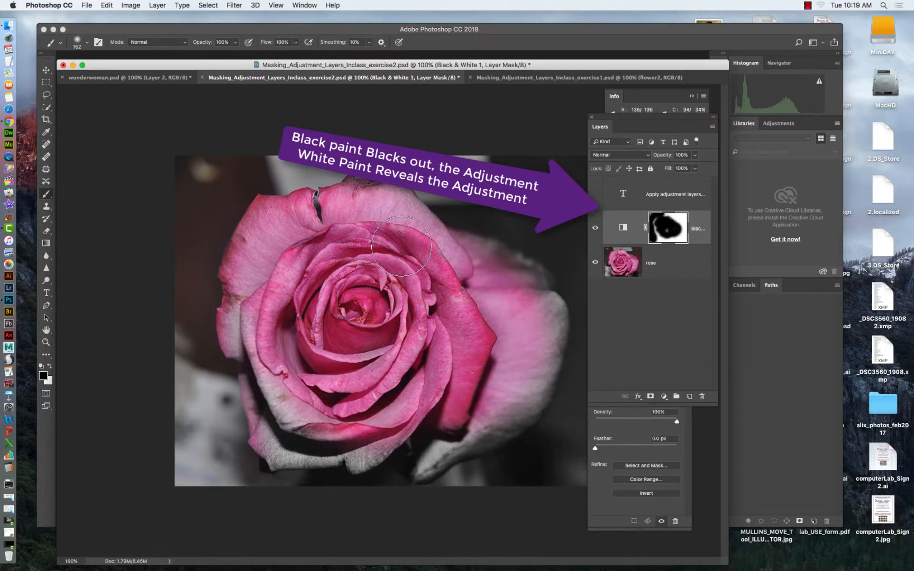
# Paint white on the mask over the background and the rose's upper and outer petals to bring back the black-and-white effect
pyautogui.click(50, 367)
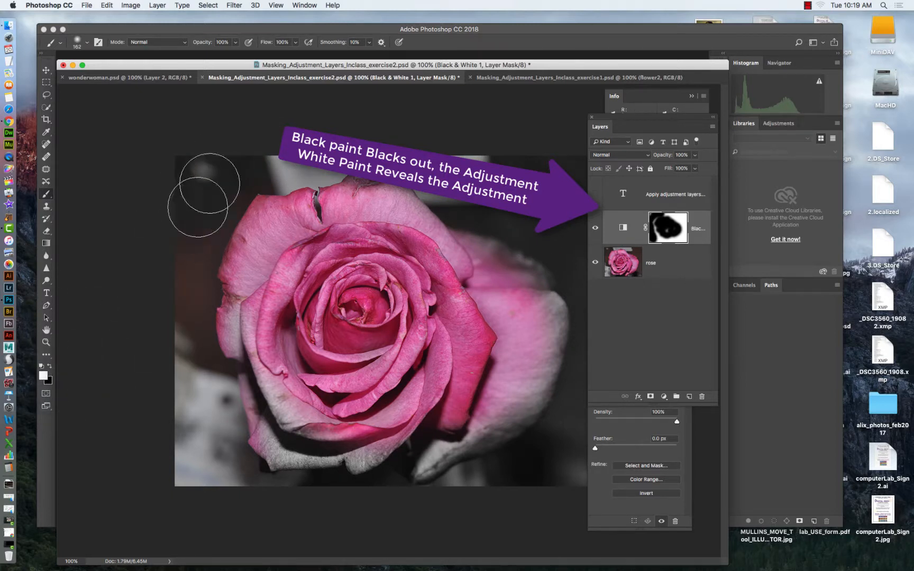
pyautogui.moveTo(197, 207)
pyautogui.mouseDown()
pyautogui.moveTo(193, 317)
pyautogui.moveTo(204, 397)
pyautogui.mouseUp()
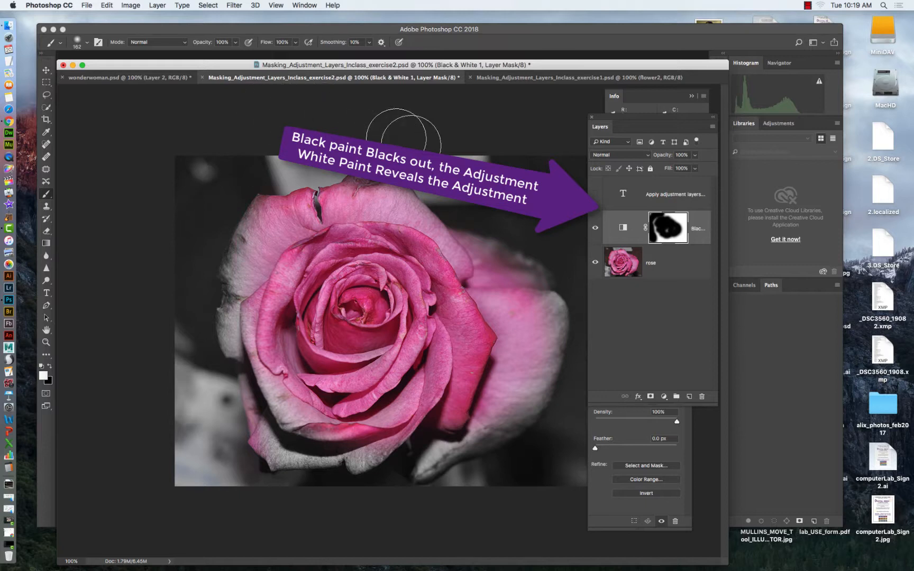
pyautogui.moveTo(486, 217)
pyautogui.mouseDown()
pyautogui.moveTo(520, 265)
pyautogui.moveTo(439, 209)
pyautogui.moveTo(317, 217)
pyautogui.moveTo(250, 237)
pyautogui.moveTo(214, 265)
pyautogui.moveTo(217, 312)
pyautogui.mouseUp()
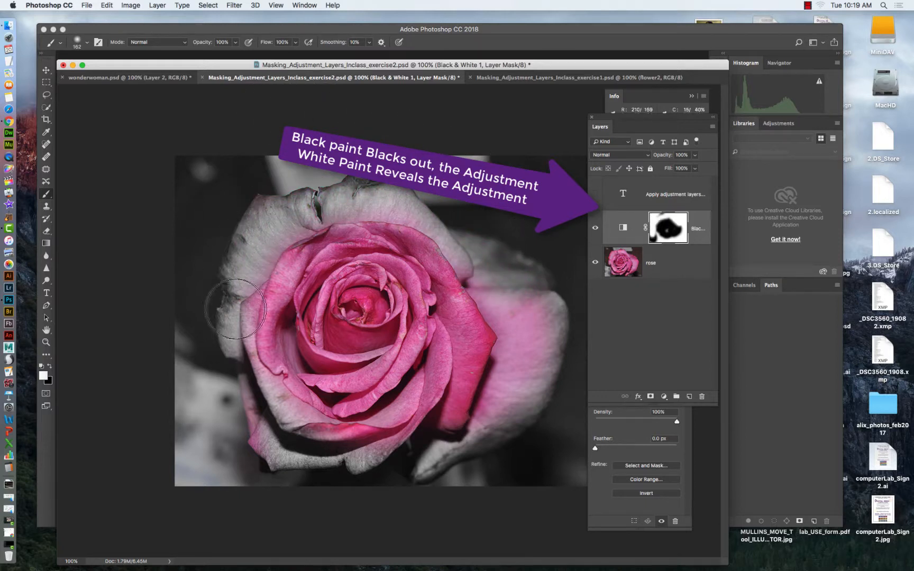
# Repaint the mask with black over the outer petals, and with white around the rose so only the central petals keep their colour
pyautogui.click(50, 366)
pyautogui.moveTo(492, 296)
pyautogui.mouseDown()
pyautogui.moveTo(485, 359)
pyautogui.moveTo(462, 431)
pyautogui.moveTo(474, 337)
pyautogui.moveTo(432, 258)
pyautogui.moveTo(397, 221)
pyautogui.moveTo(352, 219)
pyautogui.moveTo(274, 243)
pyautogui.moveTo(248, 316)
pyautogui.mouseUp()
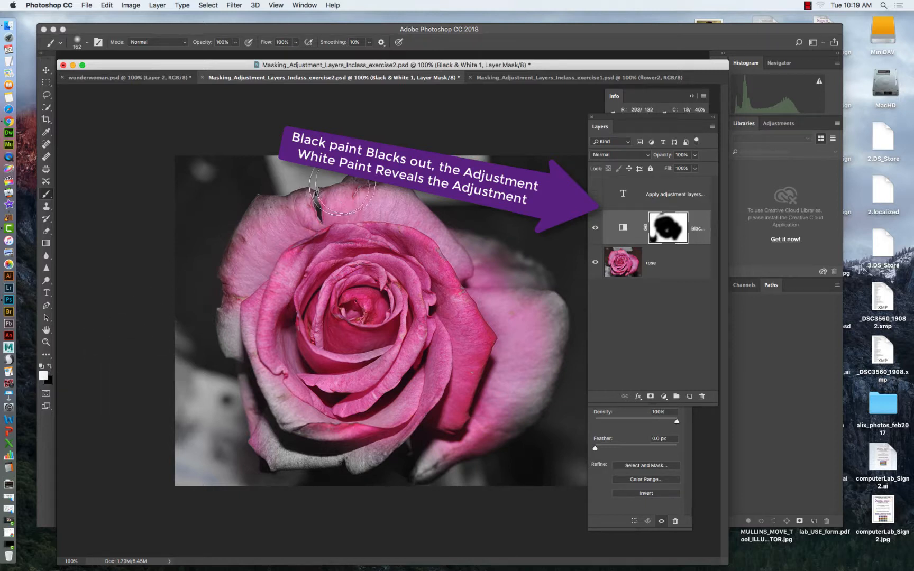
pyautogui.moveTo(373, 200)
pyautogui.mouseDown()
pyautogui.moveTo(291, 211)
pyautogui.moveTo(242, 252)
pyautogui.moveTo(232, 299)
pyautogui.moveTo(286, 237)
pyautogui.moveTo(393, 208)
pyautogui.moveTo(458, 232)
pyautogui.moveTo(516, 317)
pyautogui.moveTo(495, 388)
pyautogui.moveTo(452, 454)
pyautogui.moveTo(351, 458)
pyautogui.moveTo(307, 400)
pyautogui.moveTo(356, 428)
pyautogui.mouseUp()
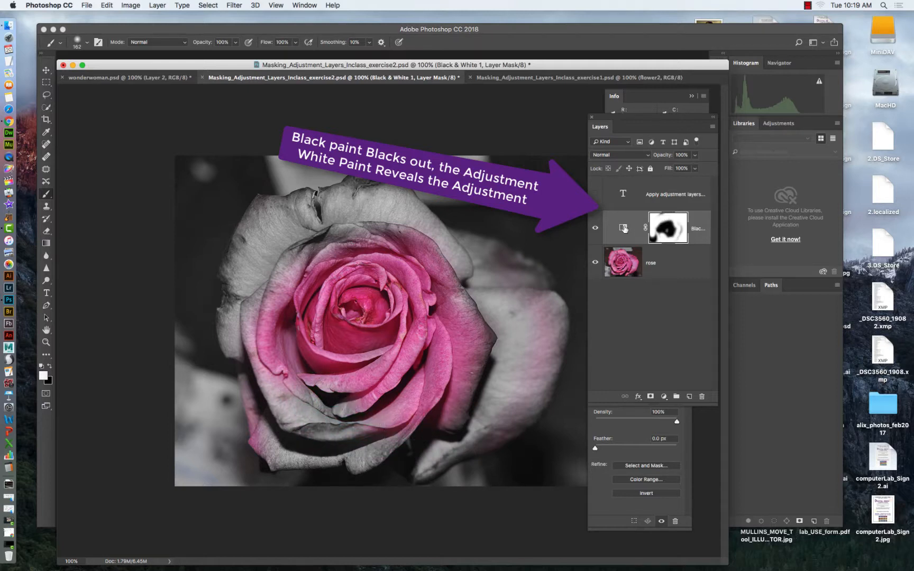
# Hide the Black & White 1 layer and add a Hue/Saturation adjustment layer directly above the rose layer
pyautogui.click(595, 228)
pyautogui.click(660, 260)
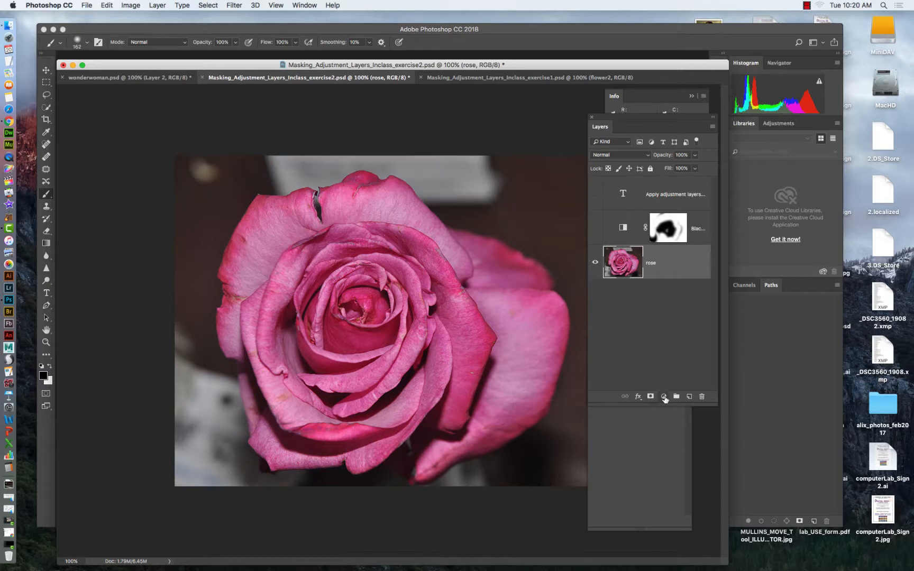
pyautogui.click(664, 397)
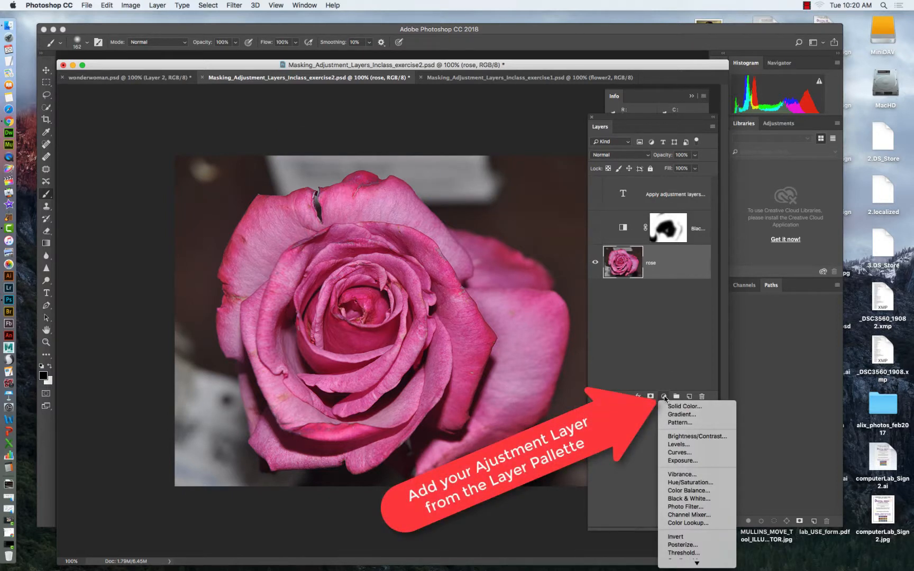
pyautogui.click(683, 483)
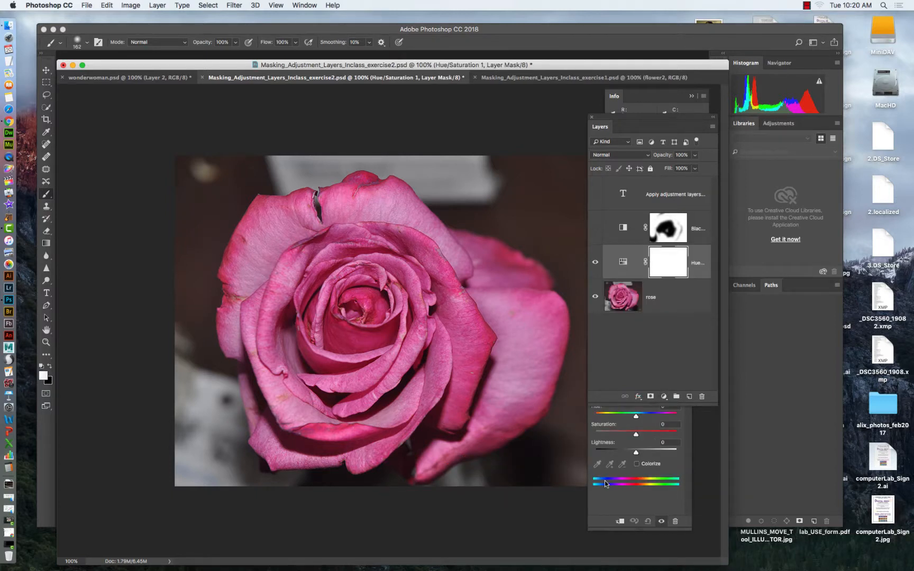
# Set the Hue/Saturation layer's hue to -74 and compare the image with that layer hidden and shown
pyautogui.moveTo(611, 355); pyautogui.dragTo(507, 103)
pyautogui.moveTo(532, 162); pyautogui.dragTo(508, 169)
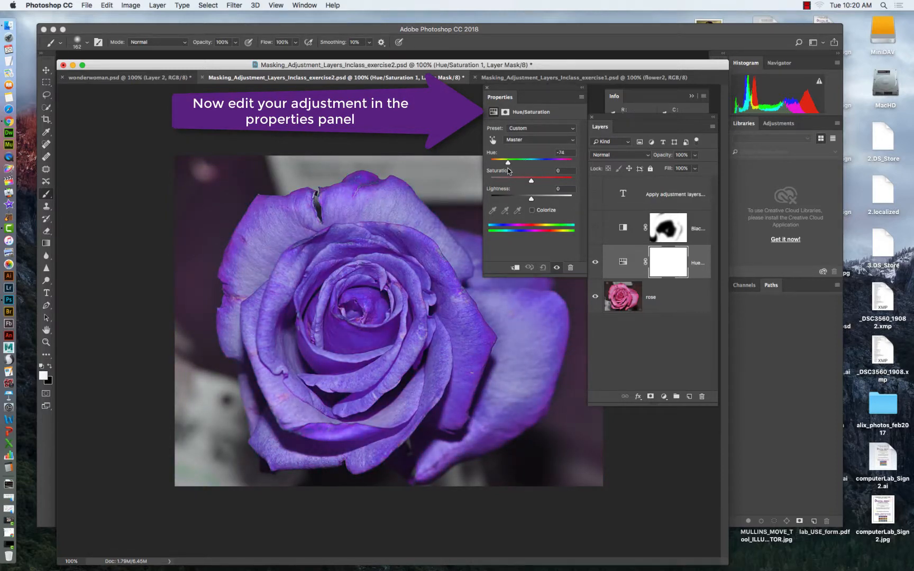
pyautogui.moveTo(516, 91); pyautogui.dragTo(623, 356)
pyautogui.click(595, 262)
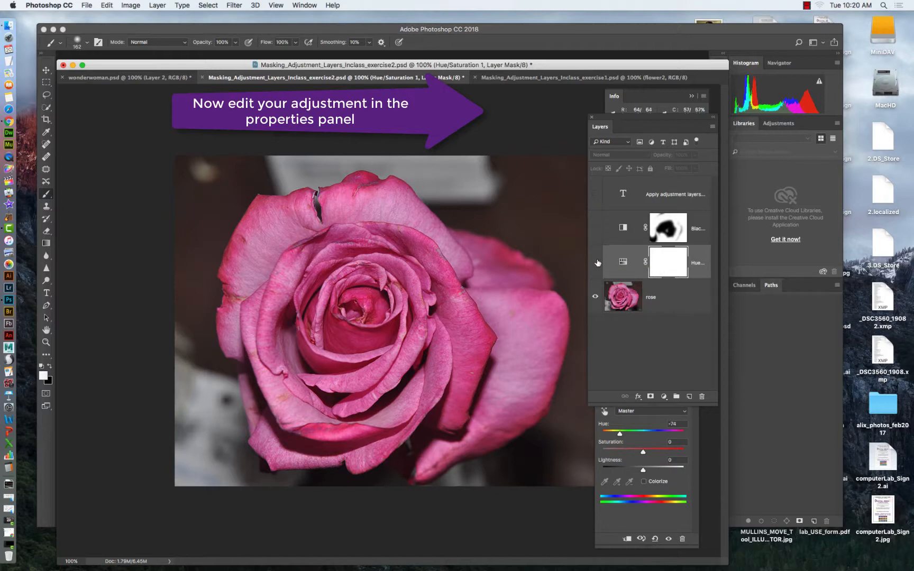
pyautogui.click(595, 262)
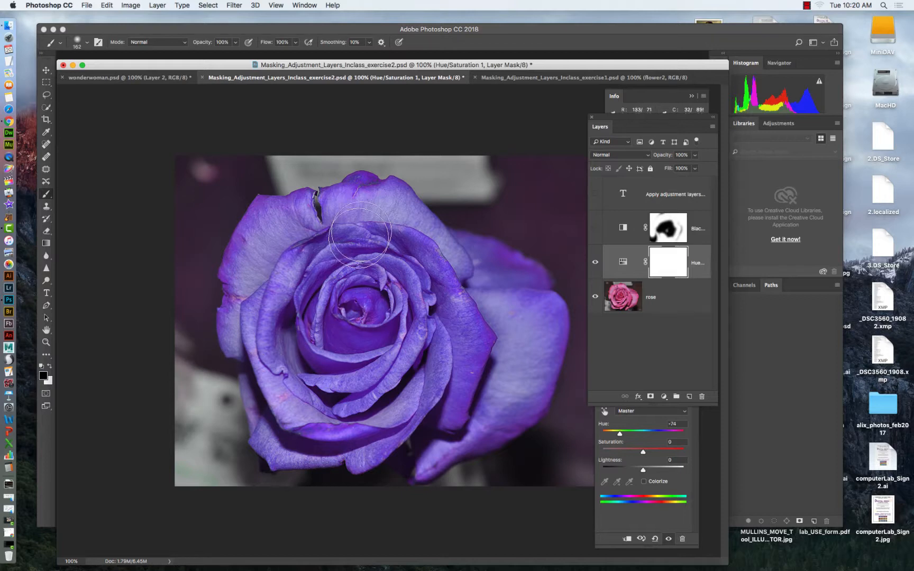
# Paint black on the Hue/Saturation mask over the petals around the rose's centre to restore their pink, and toggle the layer to compare
pyautogui.moveTo(285, 296)
pyautogui.mouseDown()
pyautogui.moveTo(313, 255)
pyautogui.moveTo(370, 248)
pyautogui.moveTo(418, 290)
pyautogui.moveTo(430, 331)
pyautogui.moveTo(440, 314)
pyautogui.moveTo(398, 255)
pyautogui.moveTo(315, 255)
pyautogui.moveTo(284, 287)
pyautogui.moveTo(281, 353)
pyautogui.moveTo(314, 398)
pyautogui.moveTo(365, 402)
pyautogui.moveTo(455, 349)
pyautogui.moveTo(468, 252)
pyautogui.mouseUp()
pyautogui.moveTo(512, 273)
pyautogui.mouseDown()
pyautogui.moveTo(524, 296)
pyautogui.moveTo(508, 331)
pyautogui.moveTo(523, 373)
pyautogui.moveTo(472, 425)
pyautogui.moveTo(476, 339)
pyautogui.moveTo(402, 206)
pyautogui.moveTo(322, 204)
pyautogui.moveTo(439, 211)
pyautogui.mouseUp()
pyautogui.click(596, 264)
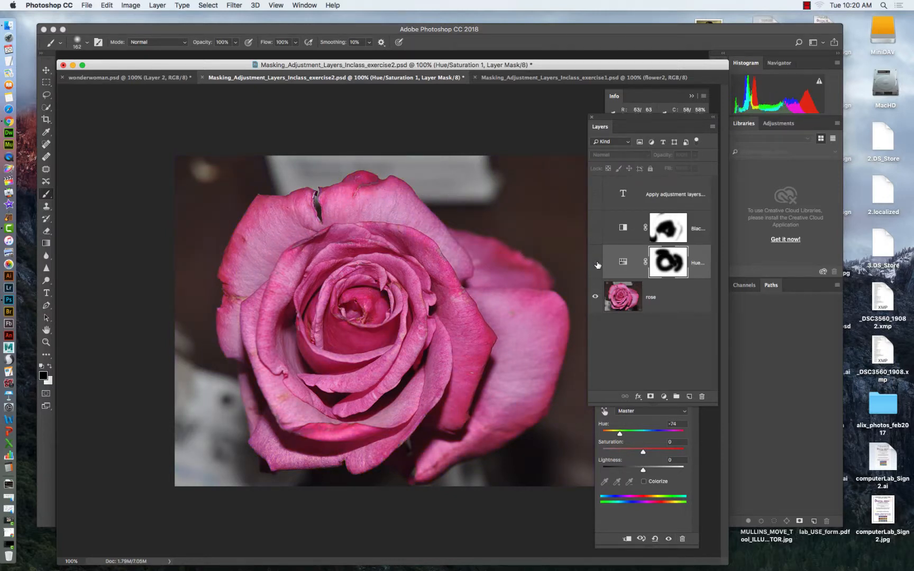
pyautogui.click(596, 263)
pyautogui.click(596, 263)
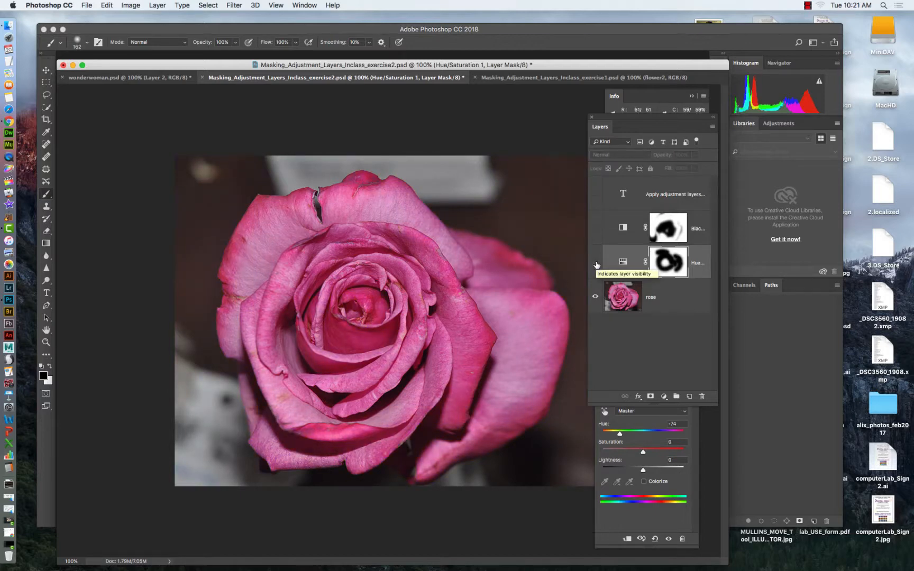
pyautogui.click(596, 263)
# Switch the Black & White 1 layer on and off to compare its effect over the partly recoloured rose, leaving it hidden
pyautogui.click(595, 228)
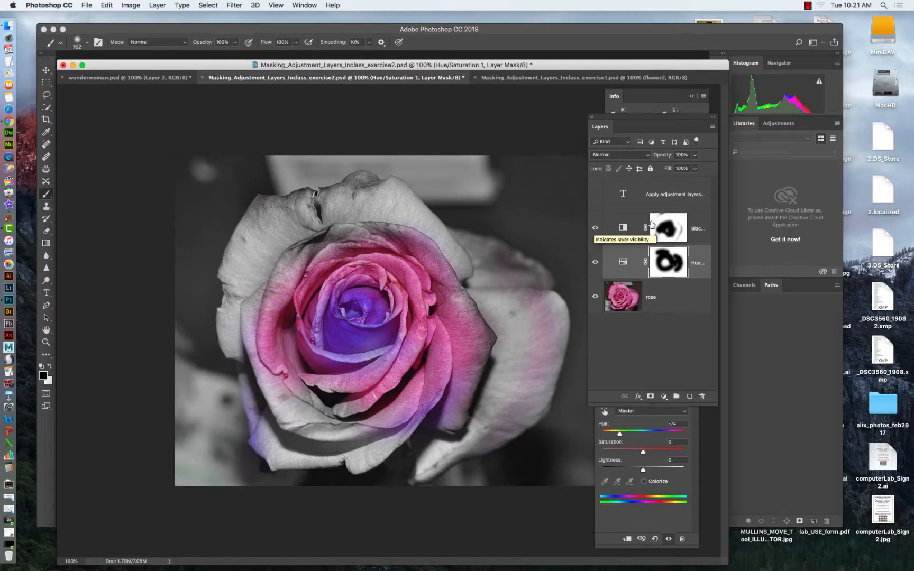
pyautogui.click(599, 232)
pyautogui.click(595, 228)
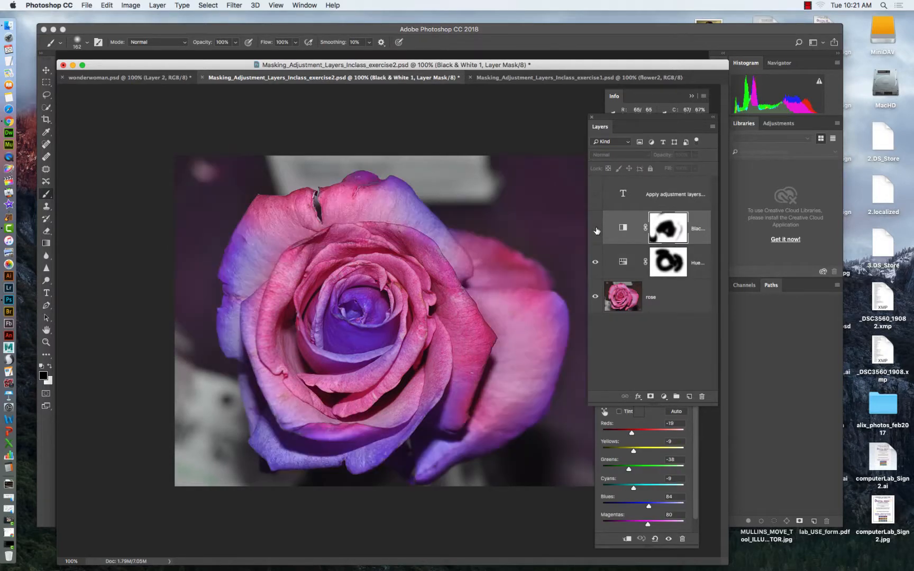
pyautogui.click(596, 228)
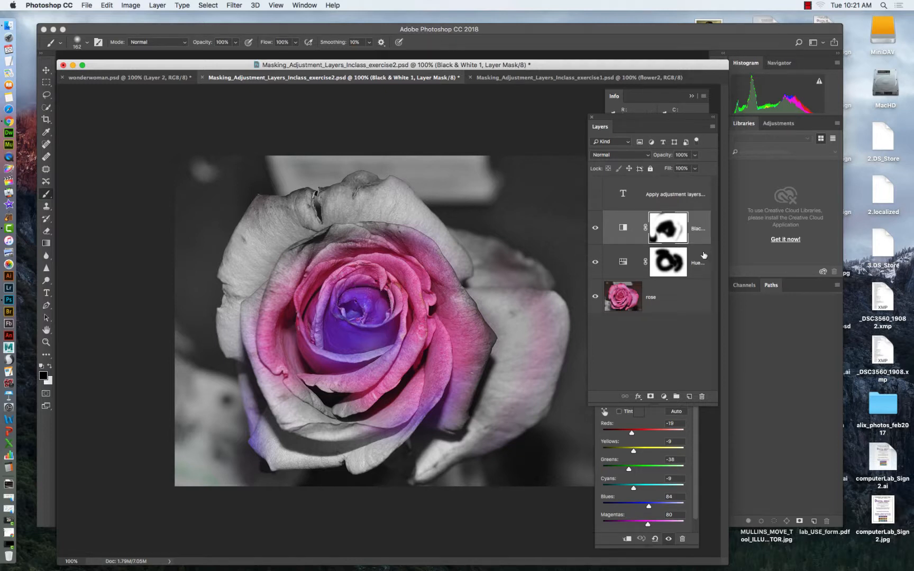
pyautogui.click(595, 227)
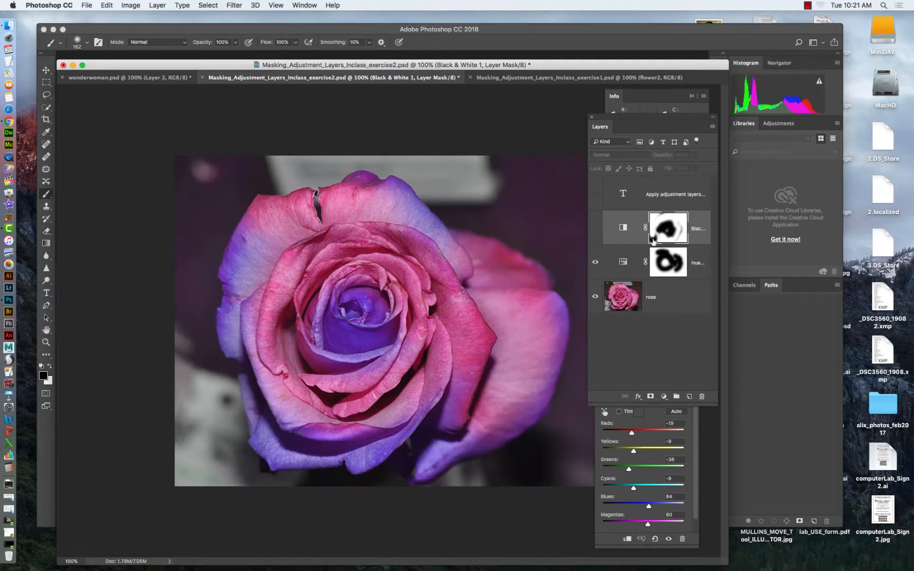
# Add a second Hue/Saturation adjustment layer above the first, set its hue to +180 and select its mask
pyautogui.click(625, 266)
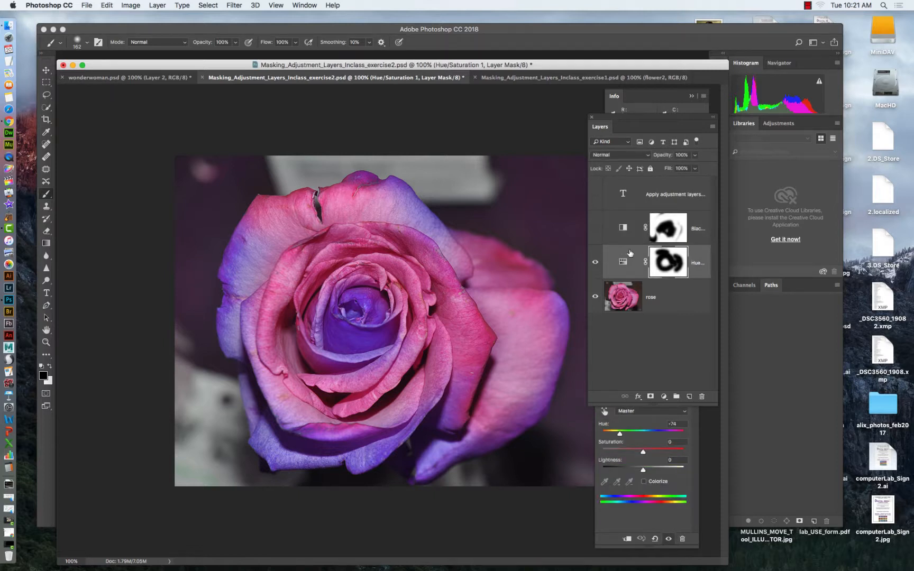
pyautogui.click(664, 396)
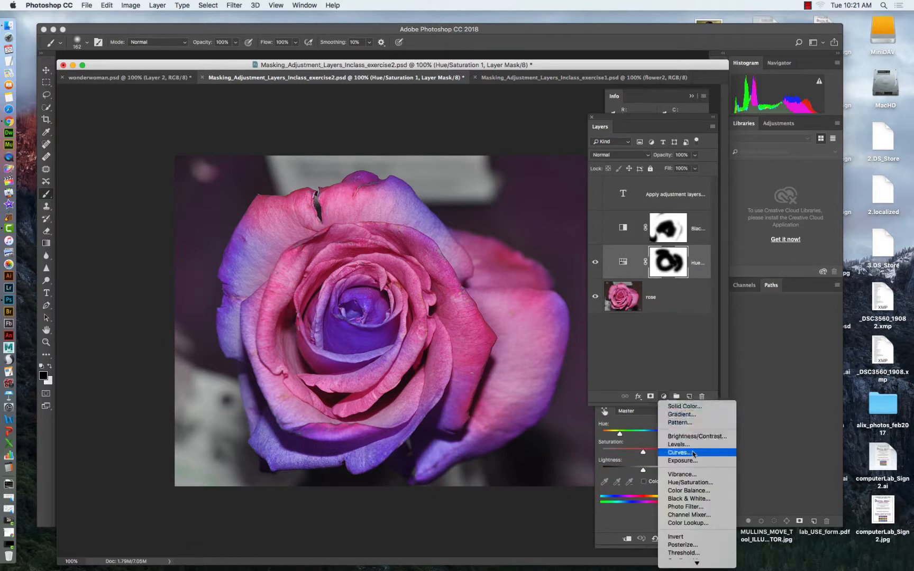
pyautogui.click(684, 483)
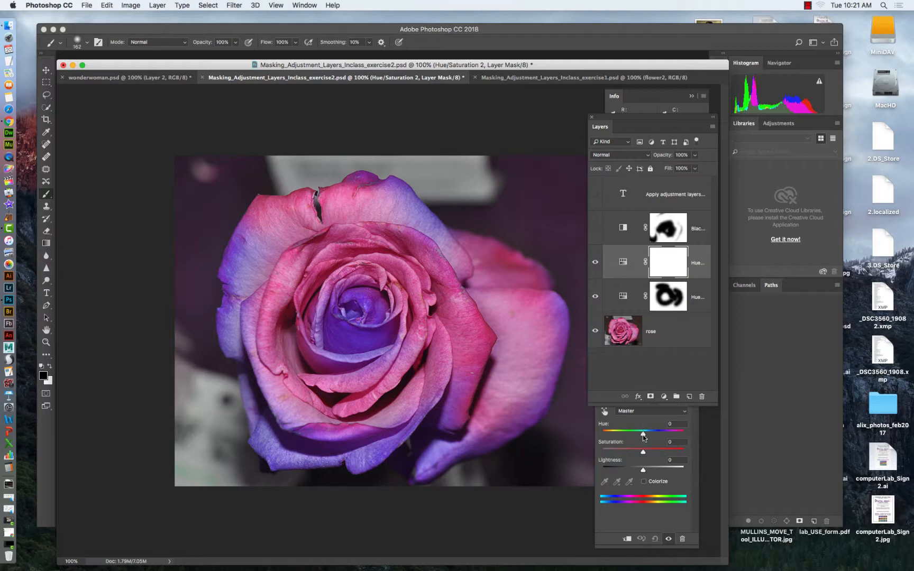
pyautogui.moveTo(643, 435); pyautogui.dragTo(686, 438)
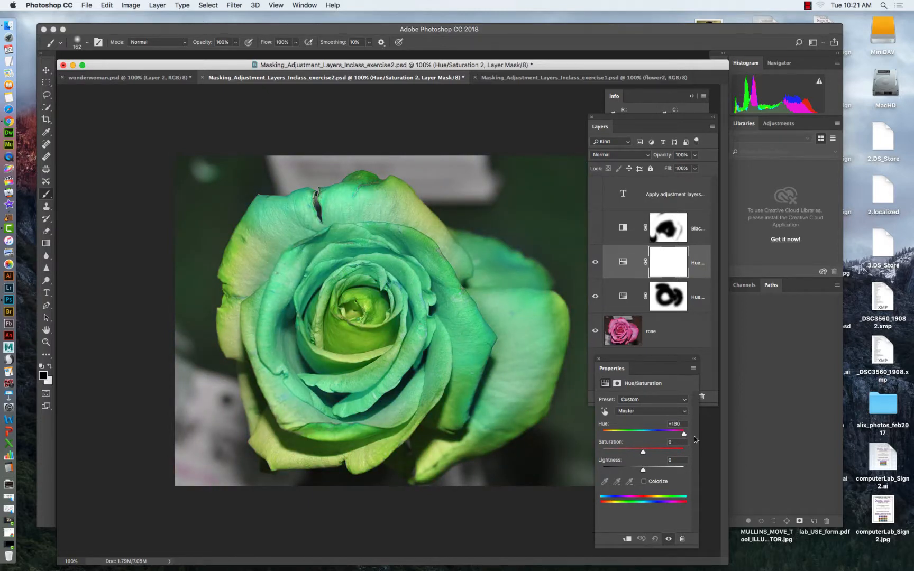
pyautogui.click(665, 260)
pyautogui.click(595, 262)
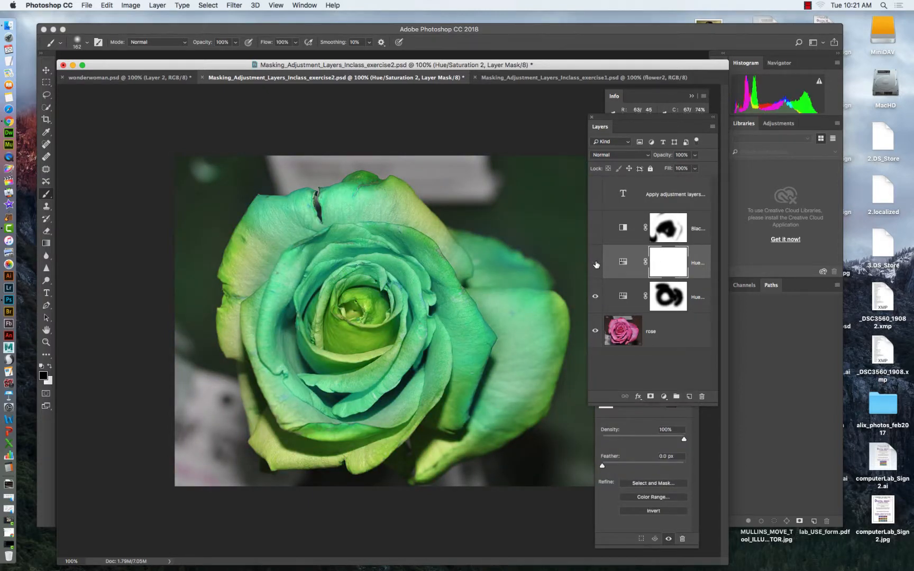
pyautogui.click(595, 262)
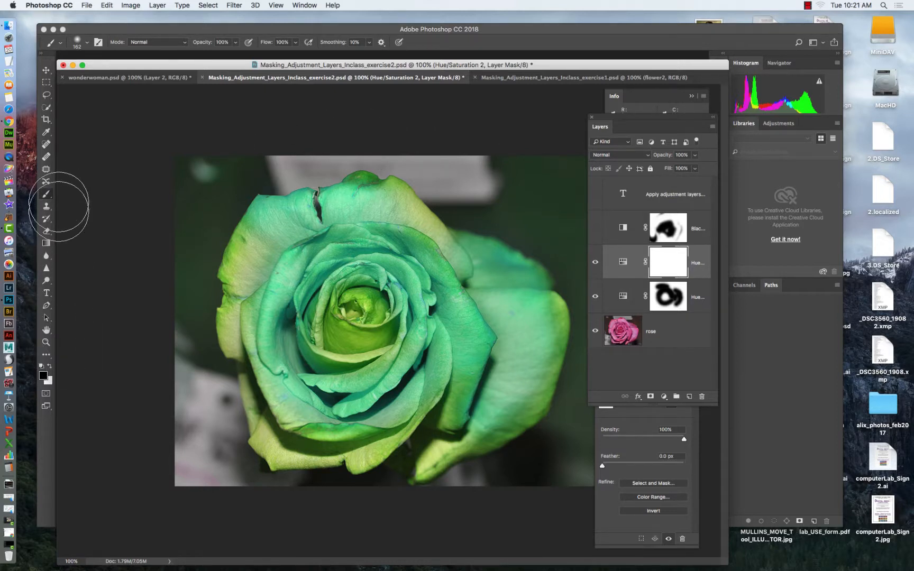
# Paint black on the Hue/Saturation 2 mask over the rose, leaving the background and the lower-left outer petals affected by the adjustment
pyautogui.moveTo(212, 185)
pyautogui.mouseDown()
pyautogui.moveTo(196, 202)
pyautogui.moveTo(138, 204)
pyautogui.moveTo(188, 249)
pyautogui.moveTo(193, 397)
pyautogui.moveTo(220, 426)
pyautogui.moveTo(224, 180)
pyautogui.moveTo(367, 147)
pyautogui.moveTo(489, 176)
pyautogui.moveTo(297, 222)
pyautogui.moveTo(276, 270)
pyautogui.moveTo(243, 249)
pyautogui.moveTo(306, 290)
pyautogui.mouseUp()
pyautogui.press('super+z')
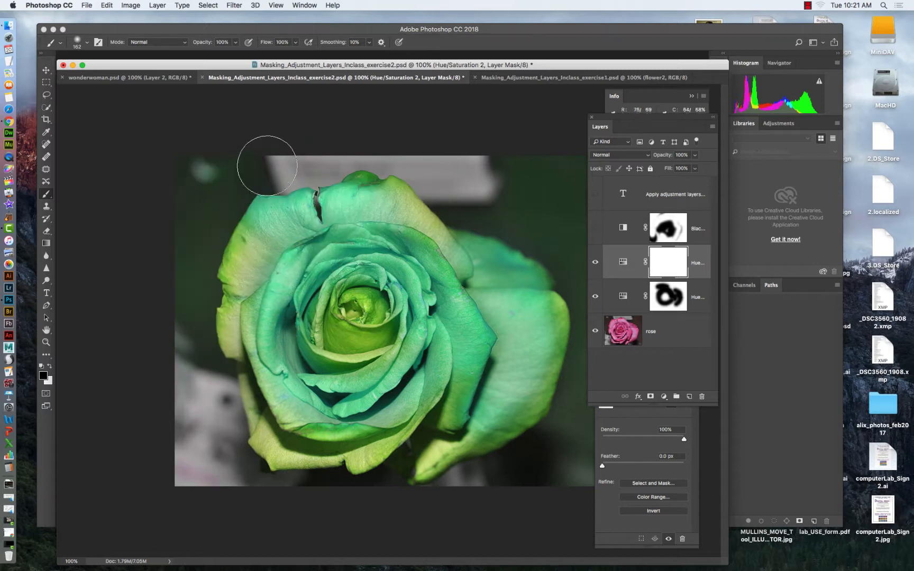
pyautogui.moveTo(286, 231)
pyautogui.mouseDown()
pyautogui.moveTo(295, 238)
pyautogui.moveTo(261, 204)
pyautogui.moveTo(254, 222)
pyautogui.mouseUp()
pyautogui.moveTo(217, 278)
pyautogui.mouseDown()
pyautogui.moveTo(296, 254)
pyautogui.moveTo(371, 201)
pyautogui.moveTo(402, 243)
pyautogui.moveTo(376, 267)
pyautogui.moveTo(339, 339)
pyautogui.moveTo(328, 402)
pyautogui.moveTo(381, 445)
pyautogui.moveTo(298, 372)
pyautogui.moveTo(405, 439)
pyautogui.moveTo(534, 316)
pyautogui.moveTo(450, 360)
pyautogui.moveTo(456, 288)
pyautogui.moveTo(423, 217)
pyautogui.moveTo(526, 306)
pyautogui.moveTo(524, 381)
pyautogui.moveTo(498, 431)
pyautogui.moveTo(529, 302)
pyautogui.moveTo(418, 227)
pyautogui.moveTo(409, 244)
pyautogui.mouseUp()
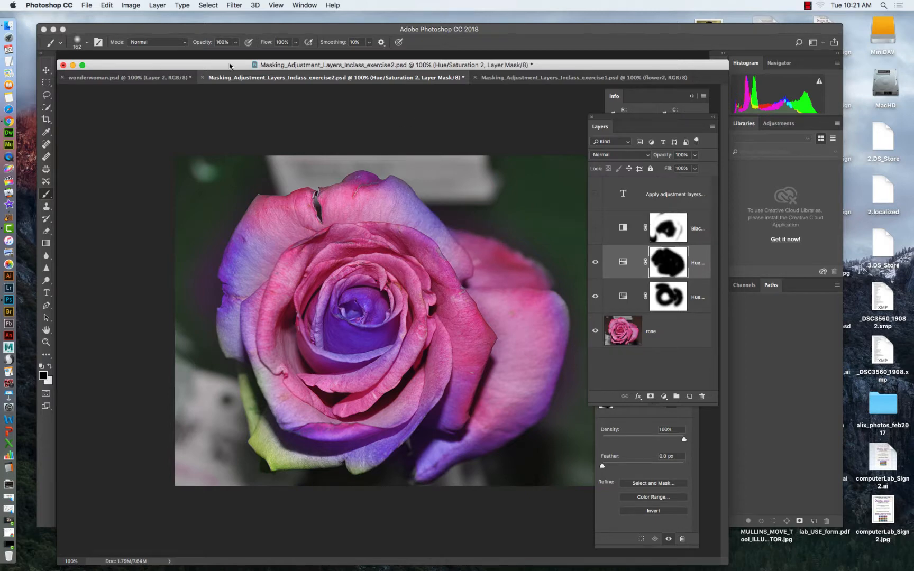
# Detach the exercise2 document and minimise it, and move the exercise1 flower document into its own floating window
pyautogui.moveTo(231, 78); pyautogui.dragTo(287, 157)
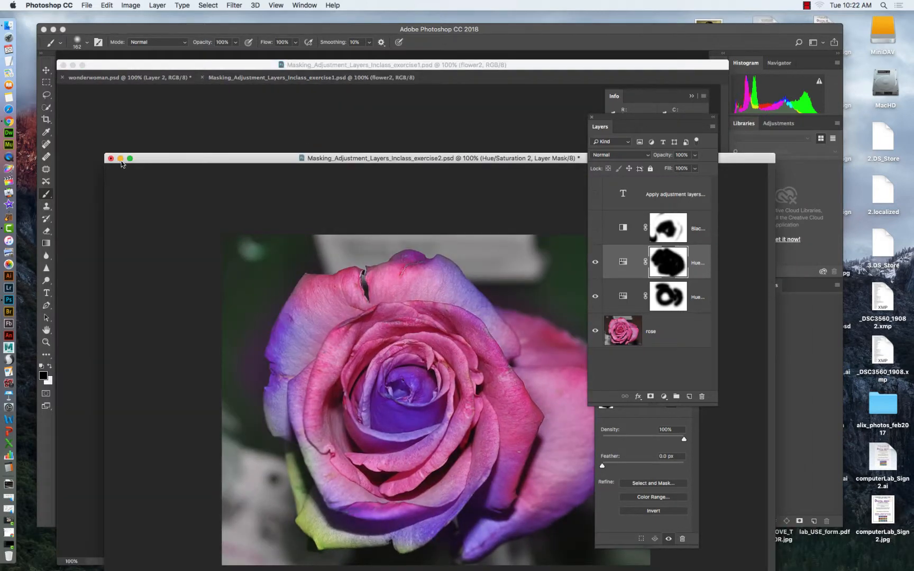
pyautogui.click(121, 158)
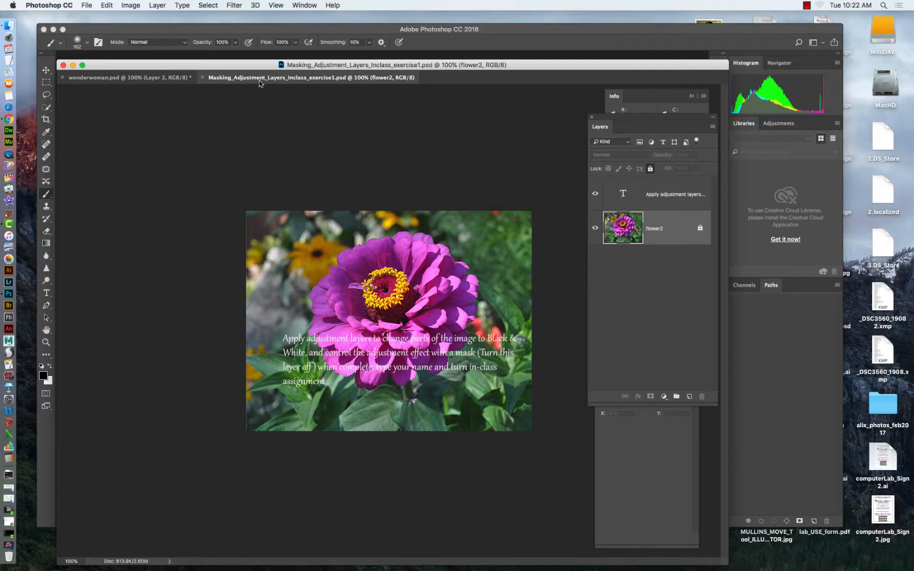
pyautogui.moveTo(259, 83); pyautogui.dragTo(195, 113)
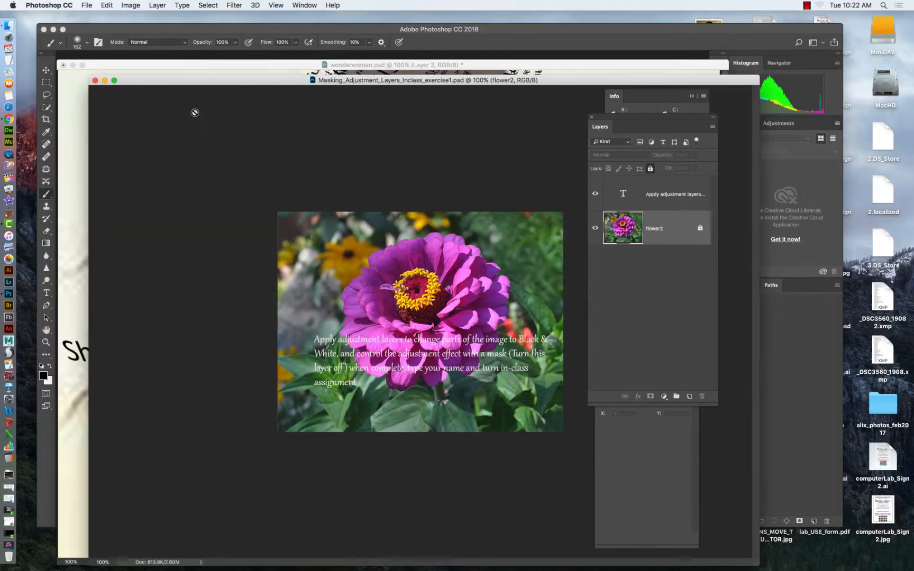
# Hide the instruction text layer and add a Black & White adjustment above flower2 with reds -98, yellows 172, greens -34 and cyans -58
pyautogui.click(595, 194)
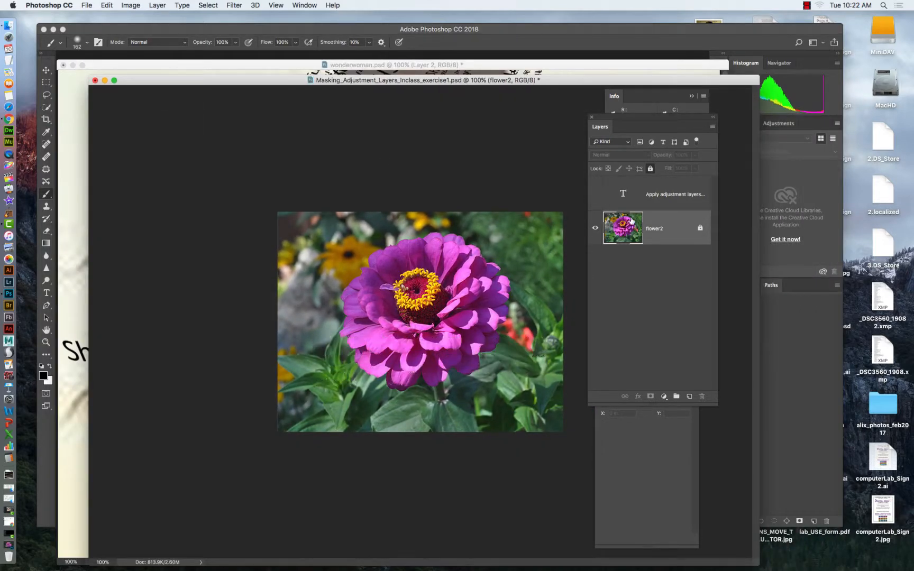
pyautogui.click(46, 343)
pyautogui.click(511, 332)
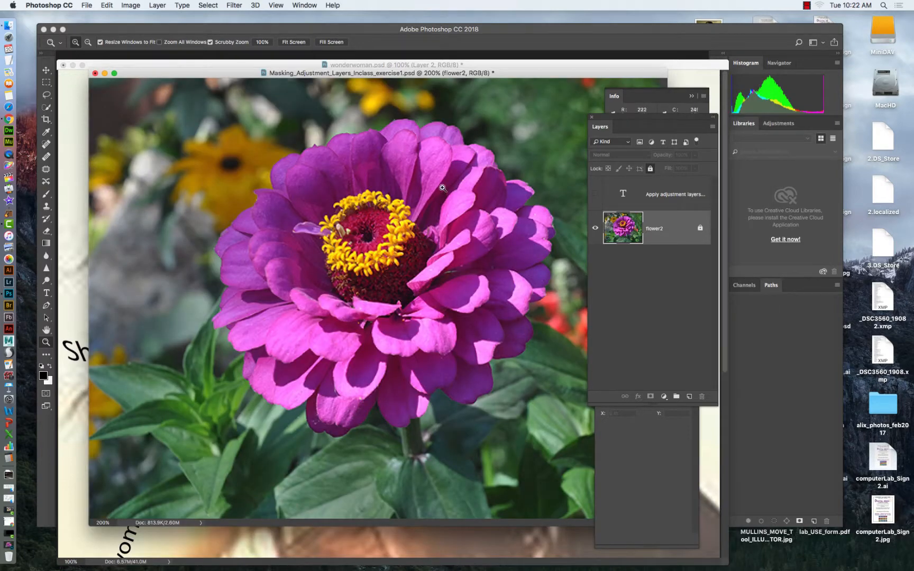
pyautogui.moveTo(521, 79); pyautogui.dragTo(506, 89)
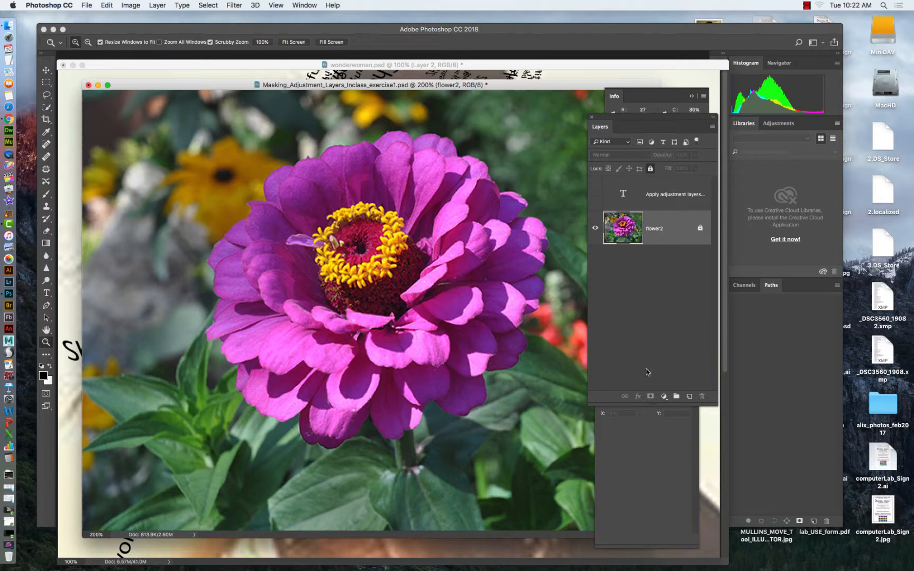
pyautogui.click(664, 397)
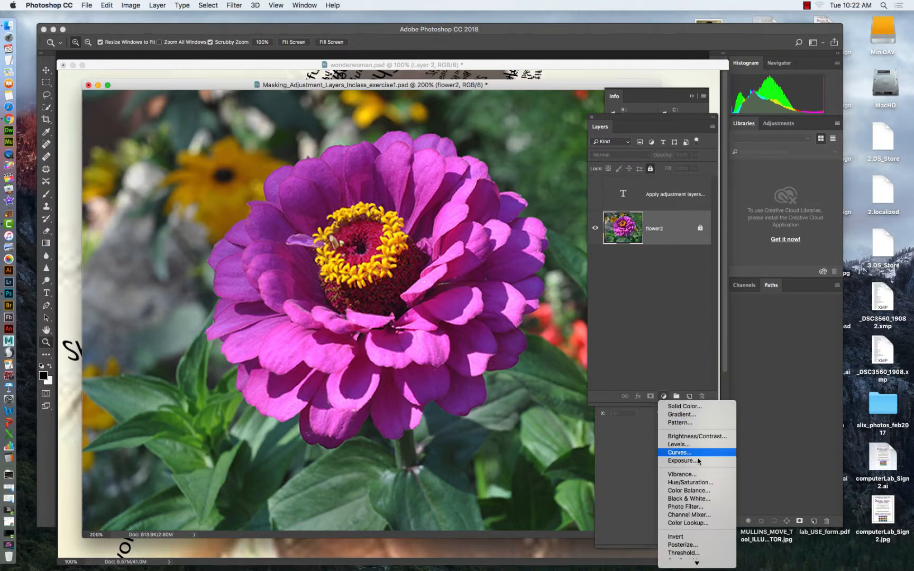
pyautogui.click(676, 500)
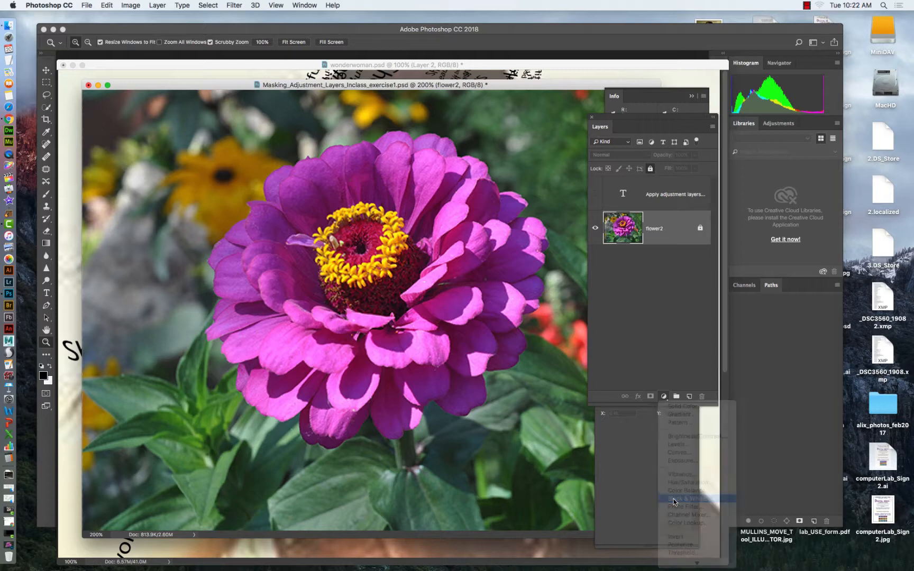
pyautogui.moveTo(642, 433); pyautogui.dragTo(625, 488)
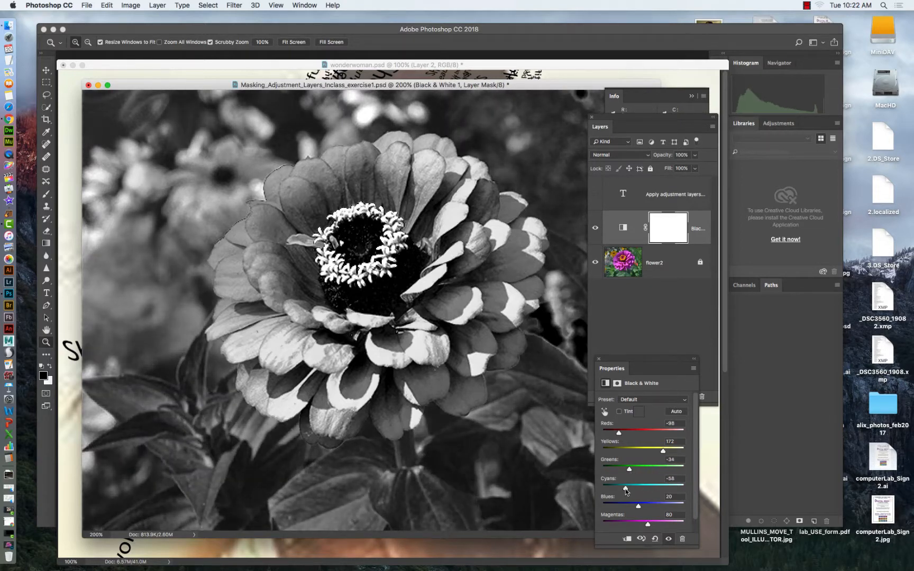
# Paint black with the Brush tool on the Black & White mask over the flower's centre to restore its colour
pyautogui.click(656, 227)
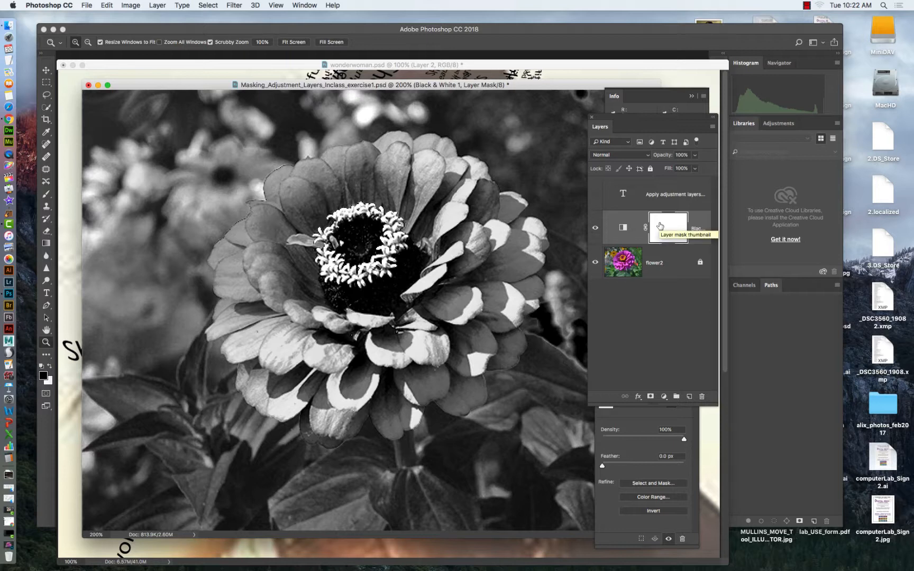
pyautogui.click(46, 194)
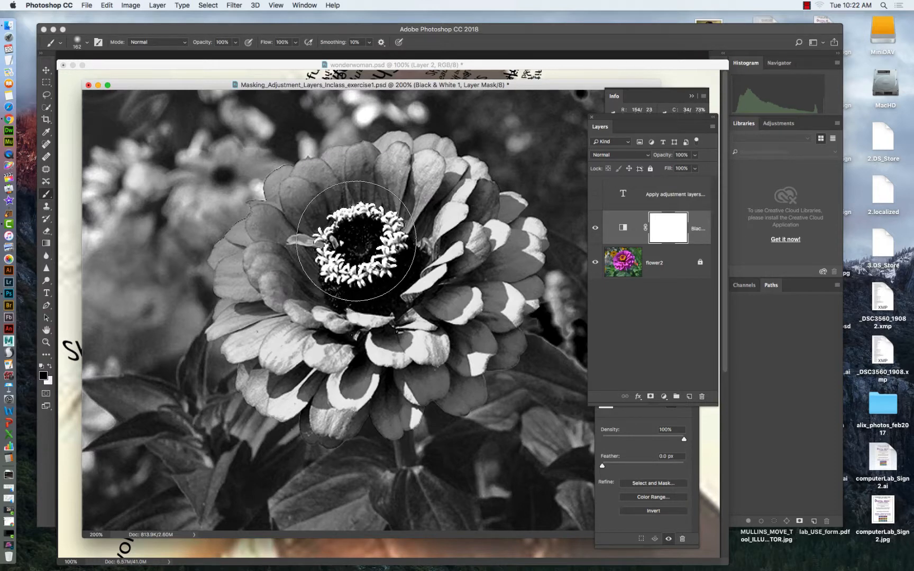
pyautogui.moveTo(351, 238); pyautogui.dragTo(359, 248)
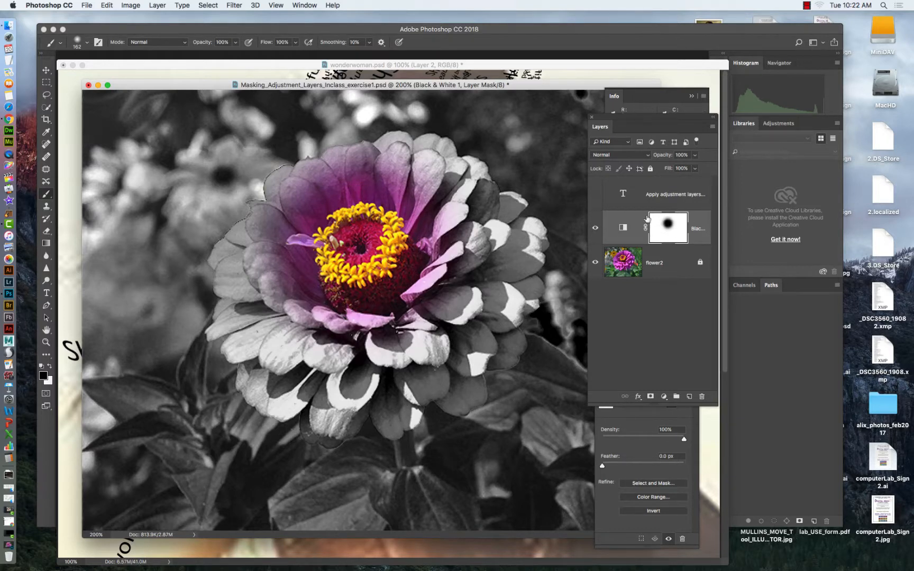
# Select the flower2 layer and toggle the Black & White layer's visibility to compare the original flower with the masked adjustment
pyautogui.click(614, 255)
pyautogui.click(595, 228)
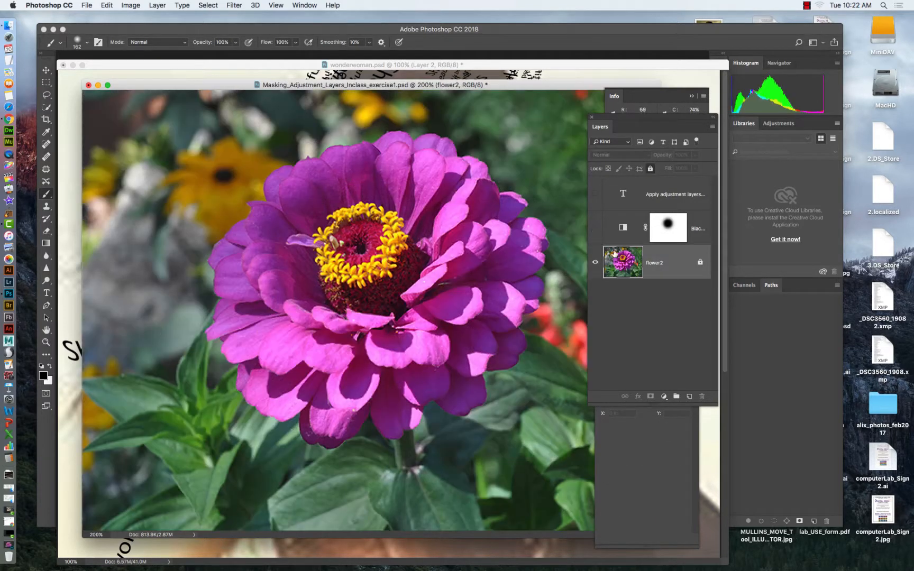
pyautogui.click(595, 229)
pyautogui.click(595, 229)
pyautogui.click(595, 229)
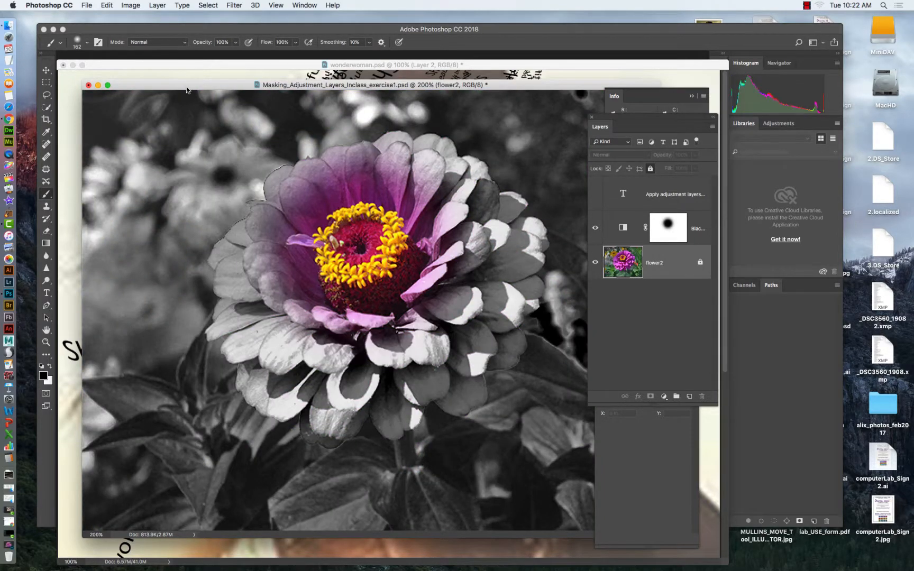
pyautogui.moveTo(187, 90); pyautogui.dragTo(206, 82)
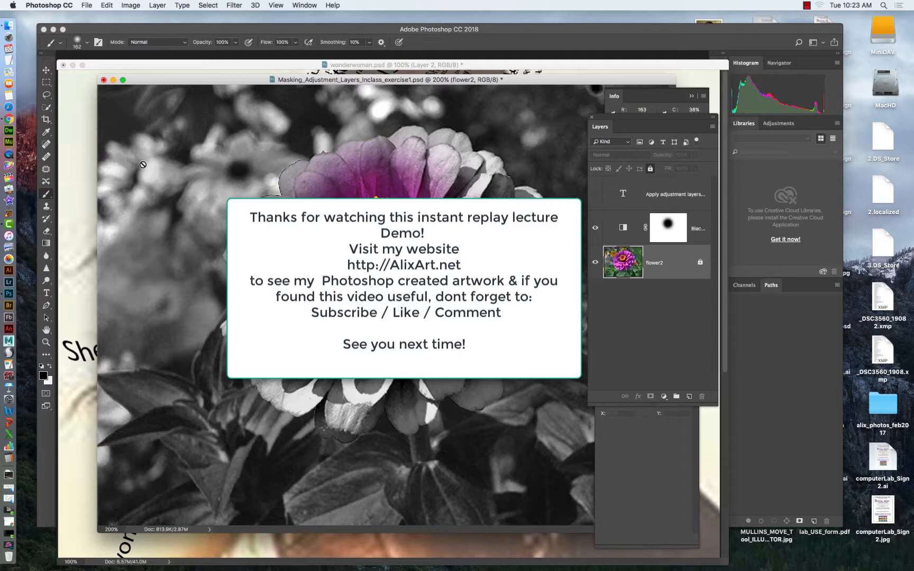
pyautogui.click(23, 226)
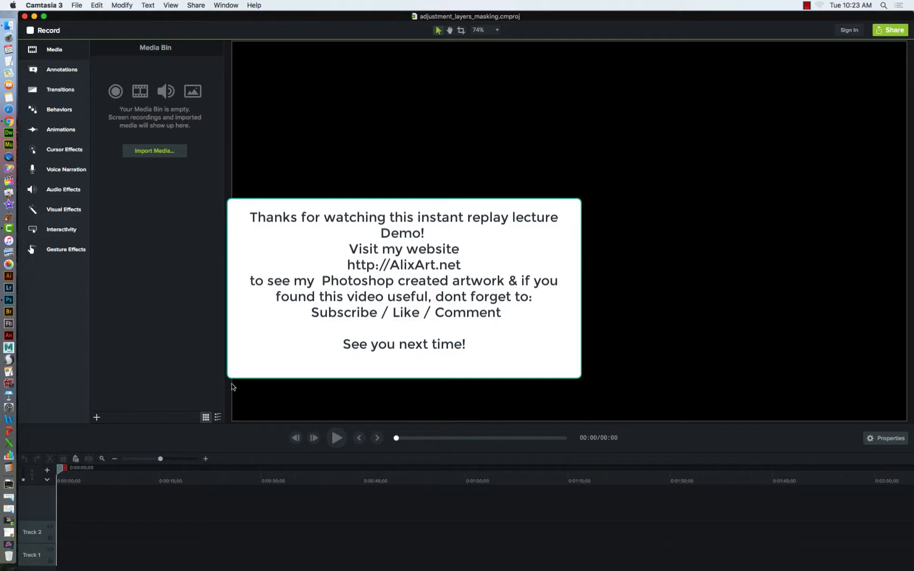